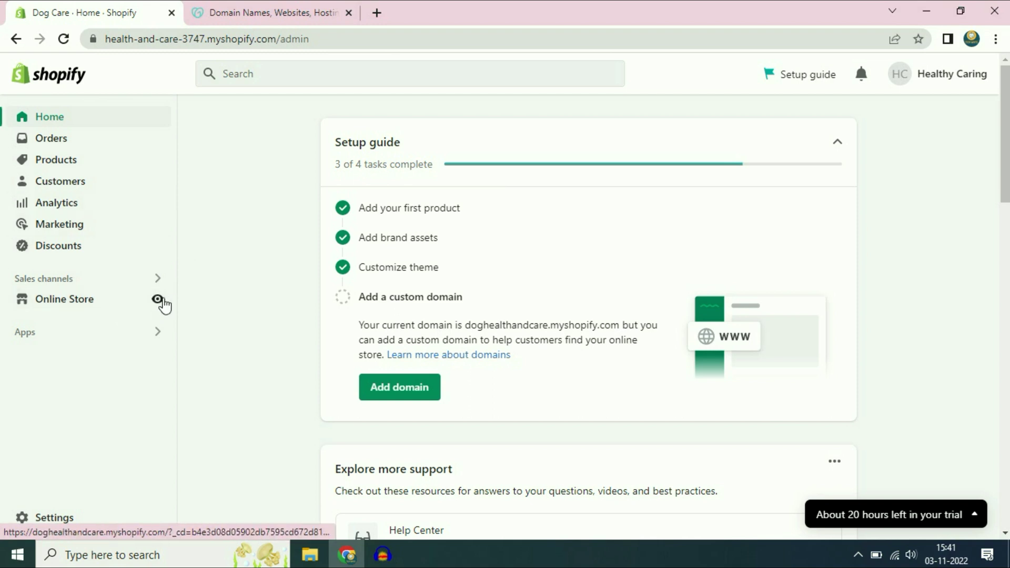
Step: Preview the live storefront at its myshopify address, then close the preview
click(159, 303)
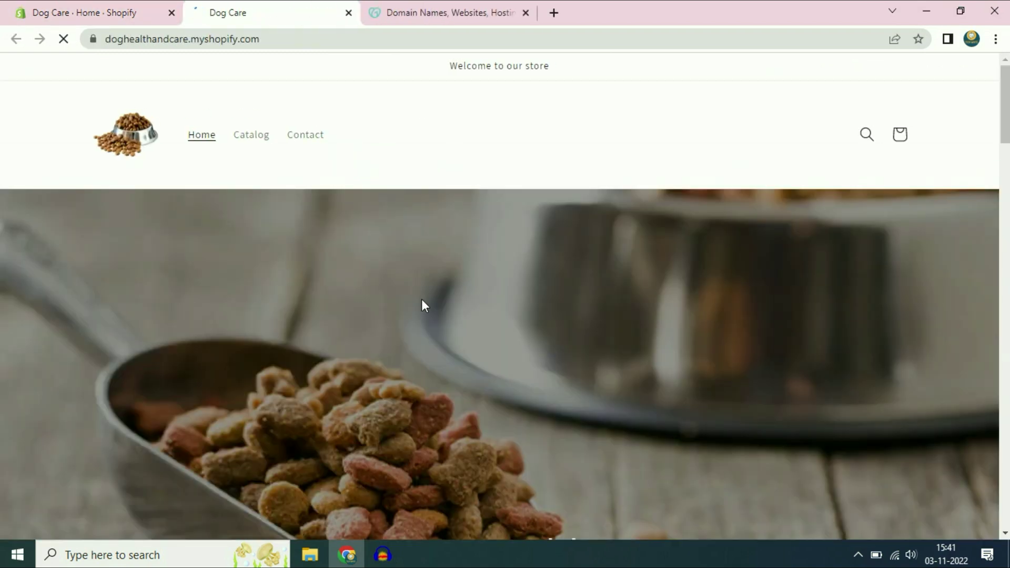
click(300, 40)
click(300, 40)
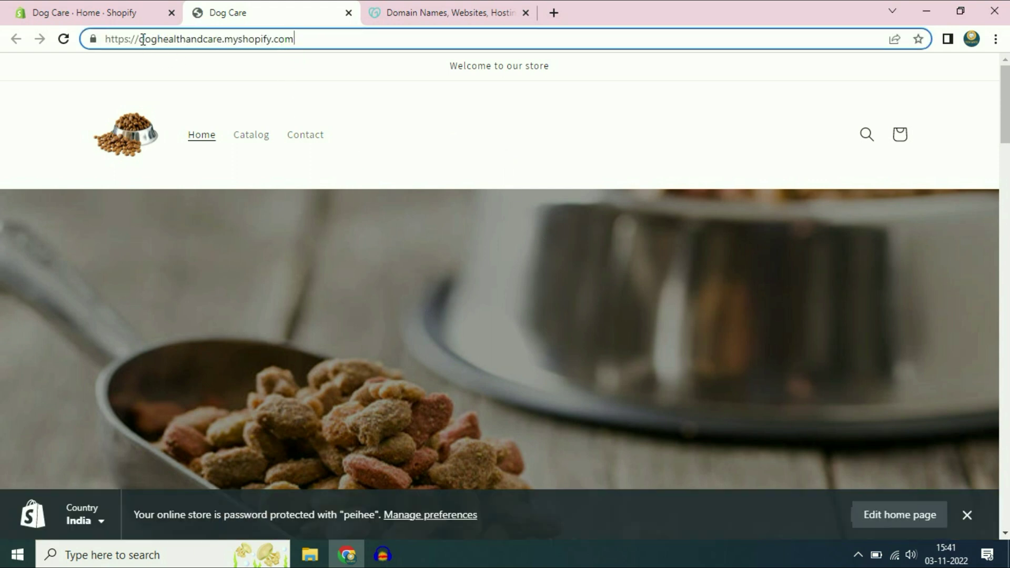
drag(141, 40, 307, 36)
click(316, 37)
scroll(368, 99, down, 5)
click(349, 13)
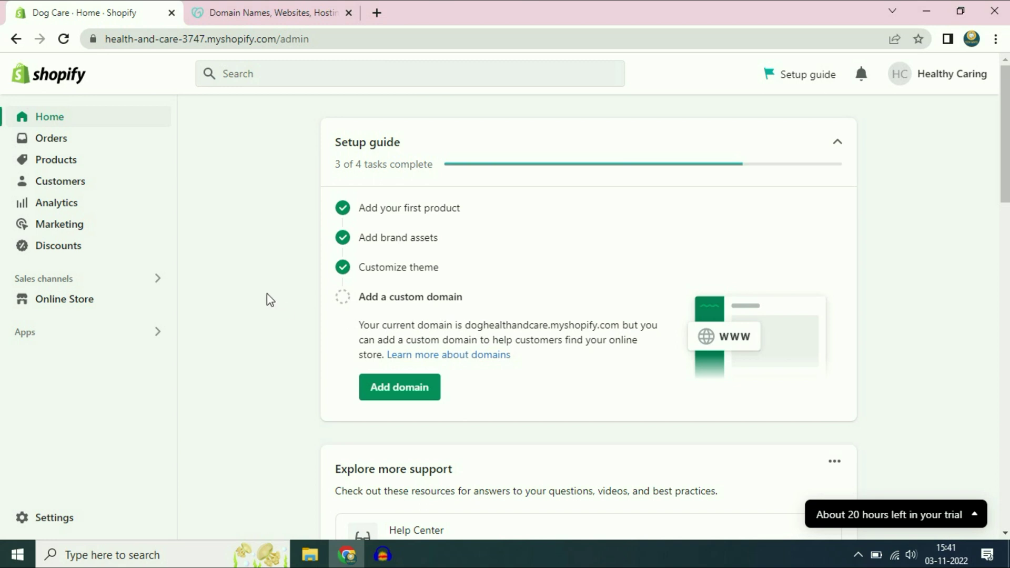
Step: In GoDaddy's My Products list, highlight healthyandcaring.com, then go back to Shopify admin
click(245, 13)
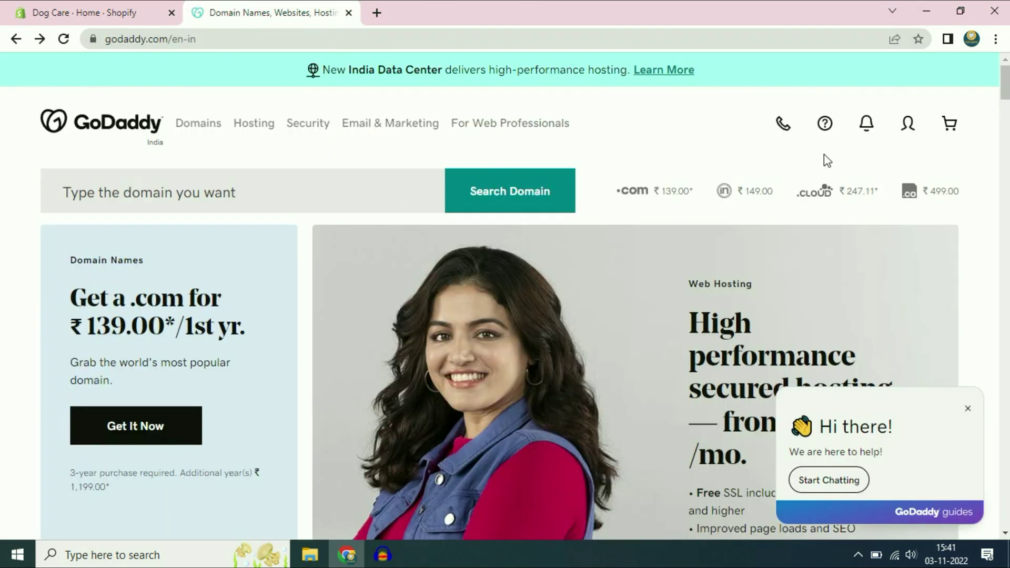
click(910, 129)
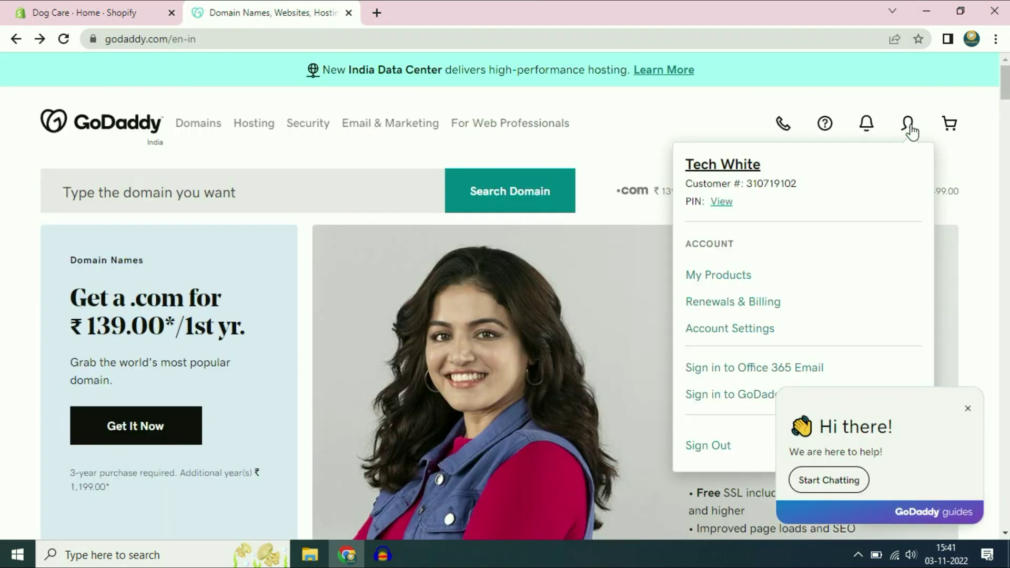
click(711, 275)
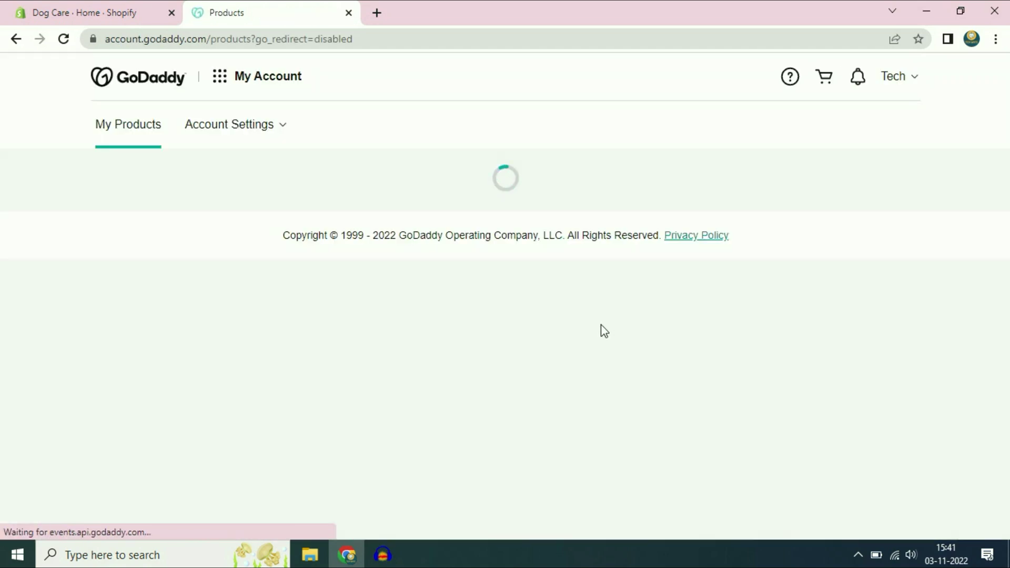
scroll(279, 361, down, 5)
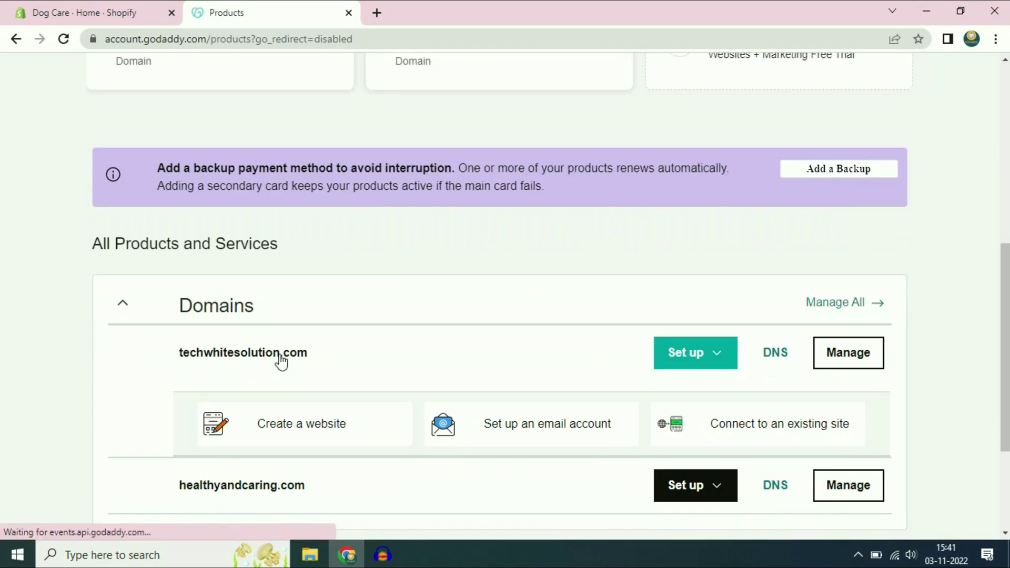
scroll(279, 355, down, 1)
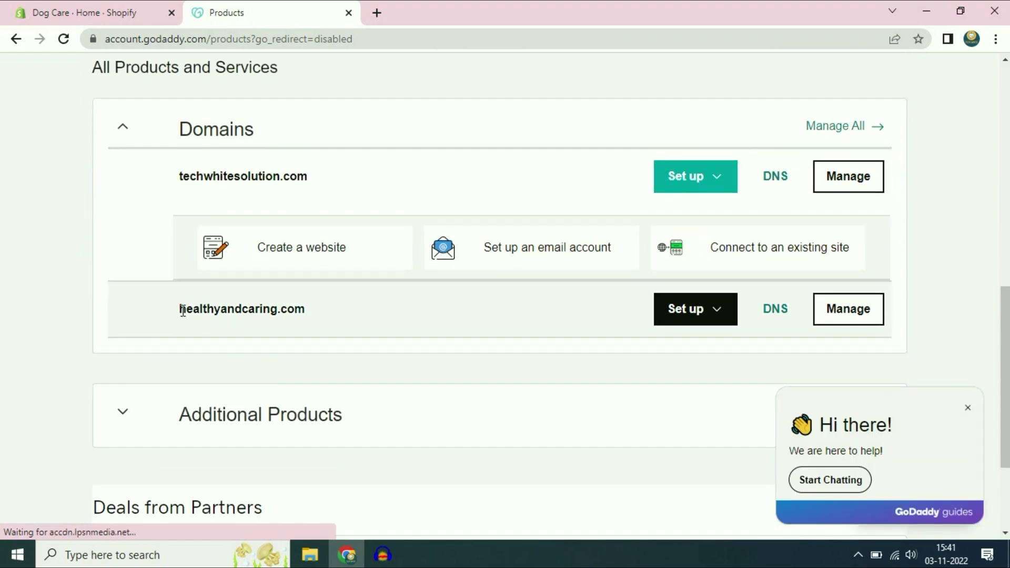
click(181, 309)
drag(193, 308, 304, 322)
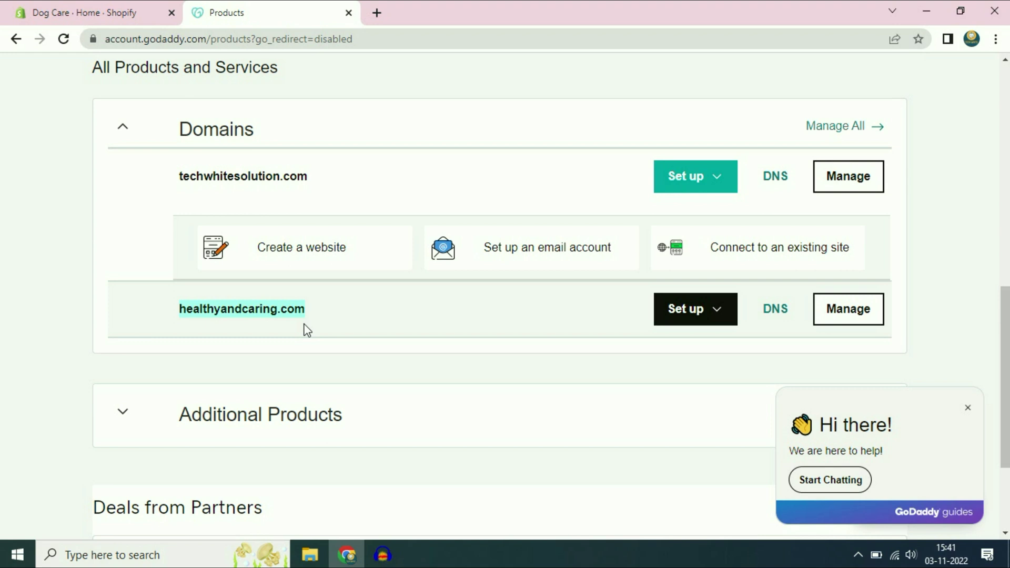
click(94, 9)
scroll(216, 365, down, 1)
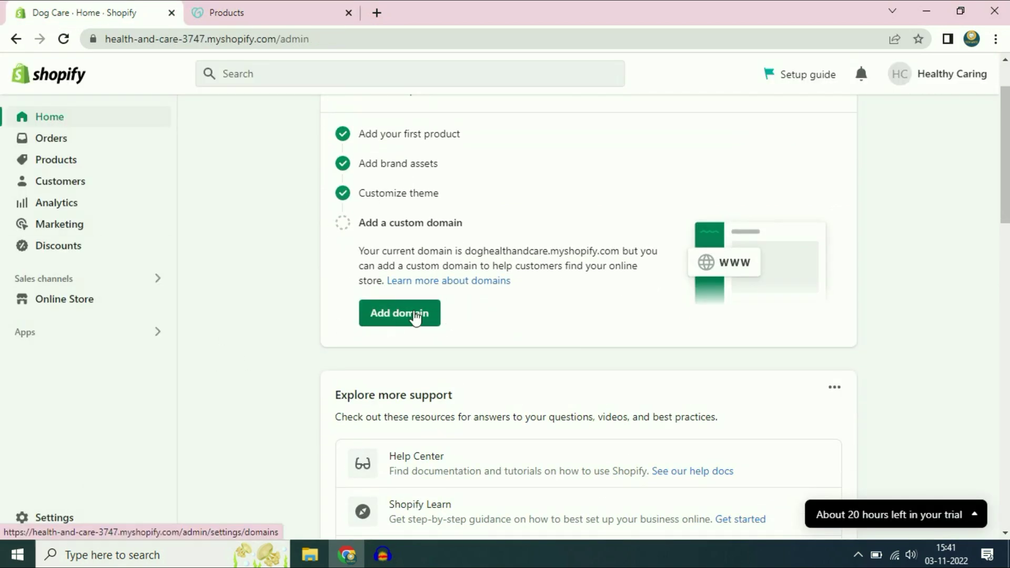
Step: Start adding a custom domain and choose Connect existing domain
click(403, 316)
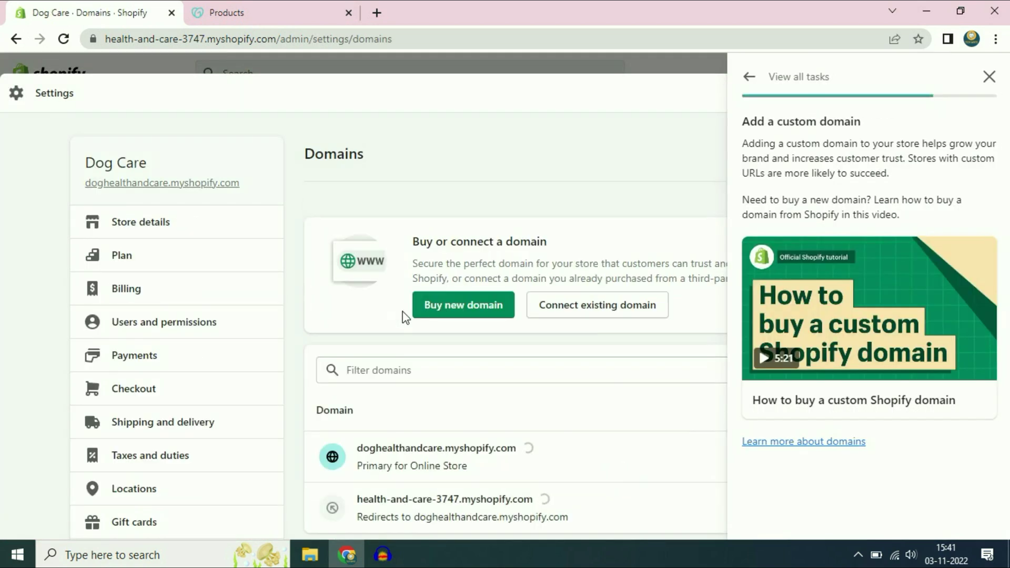
click(989, 76)
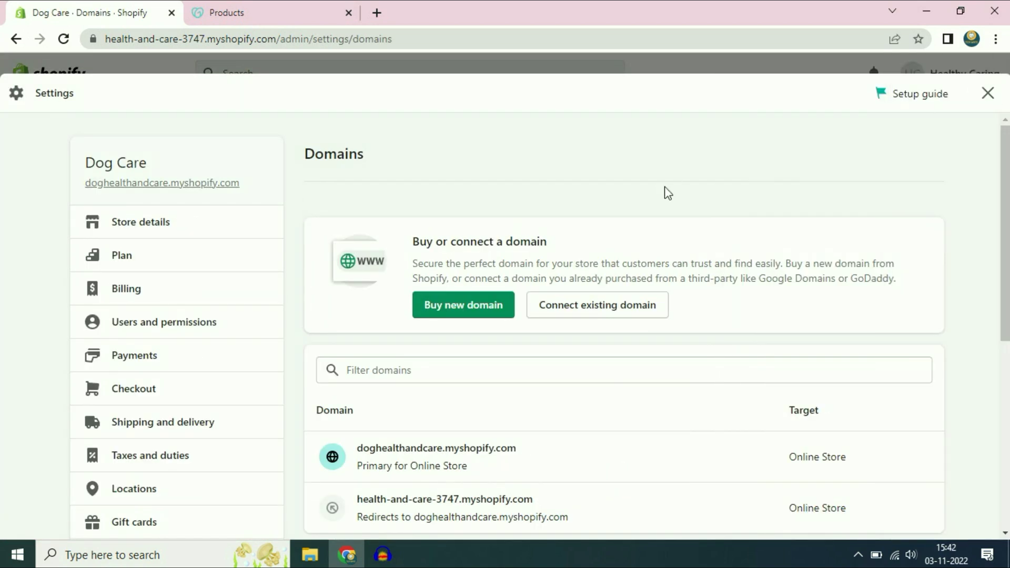
scroll(654, 187, down, 1)
scroll(652, 182, up, 1)
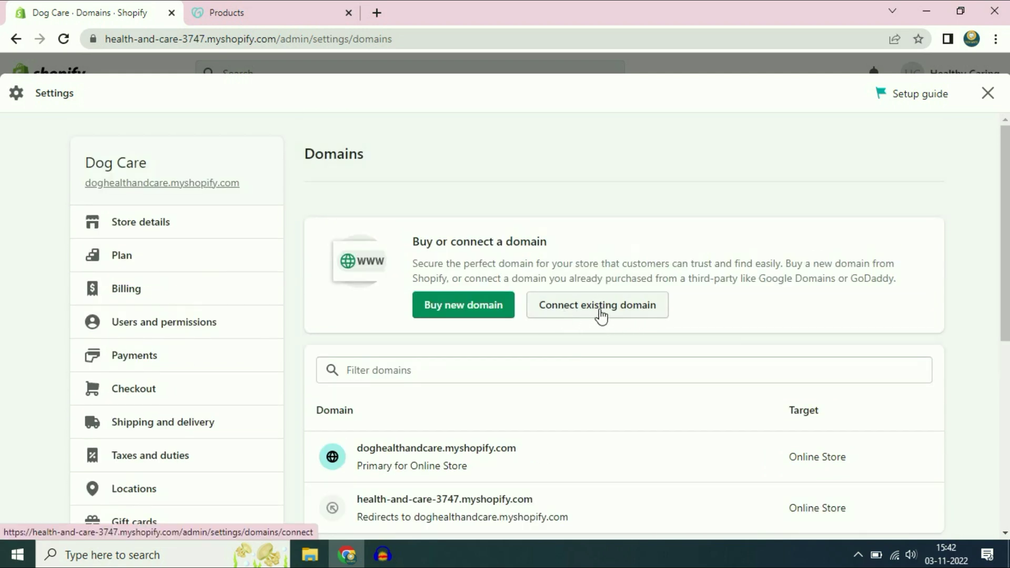
click(622, 310)
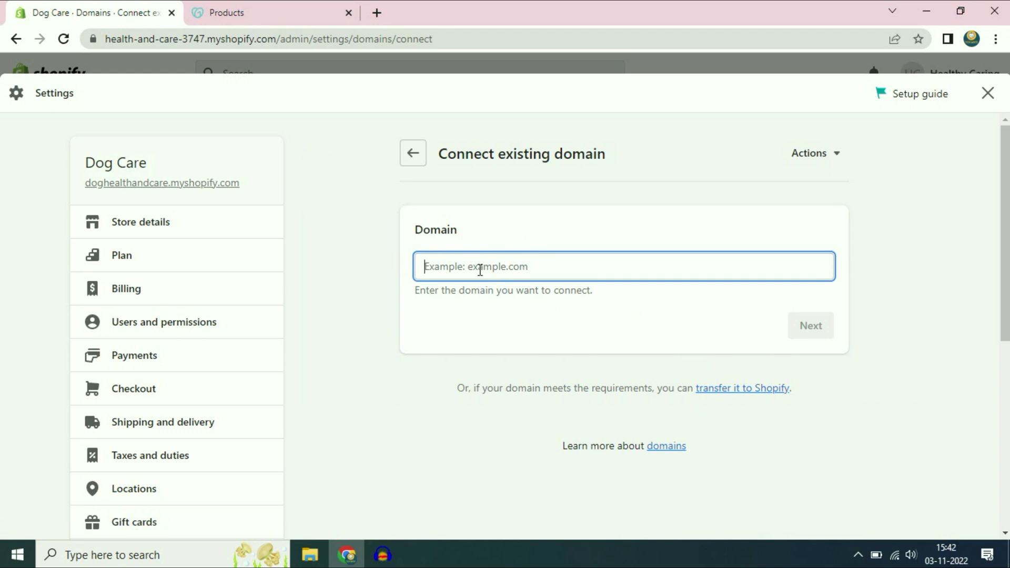
Step: Copy healthyandcaring.com from GoDaddy, paste it as the Domain, and submit it
click(268, 7)
right_click(275, 311)
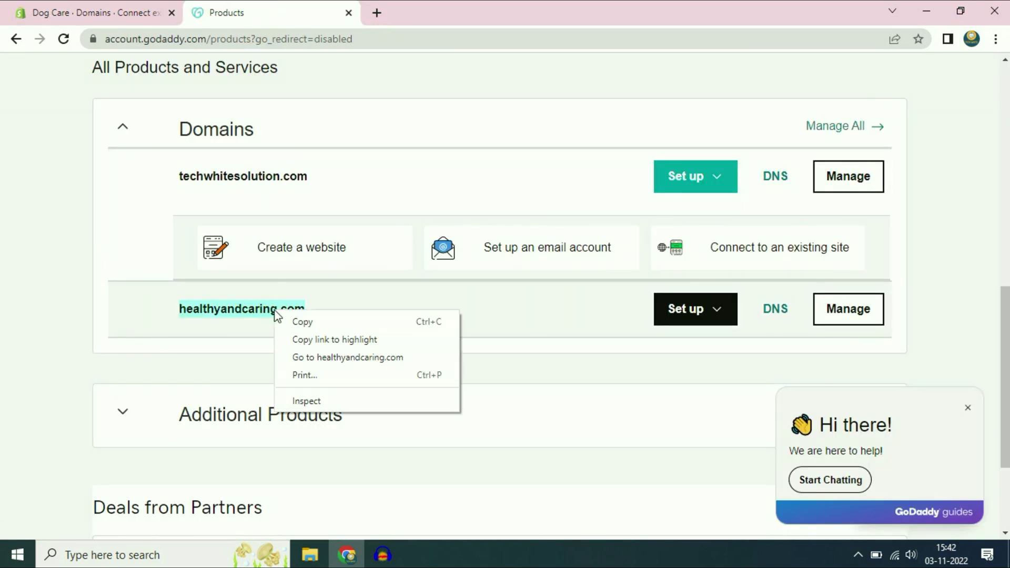
click(301, 322)
click(84, 11)
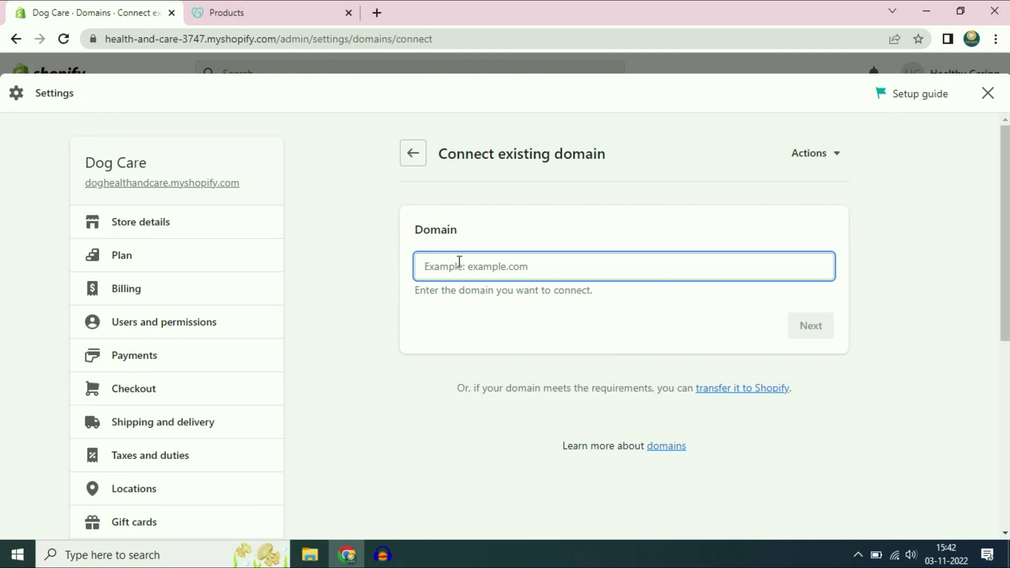
key(ctrl+v)
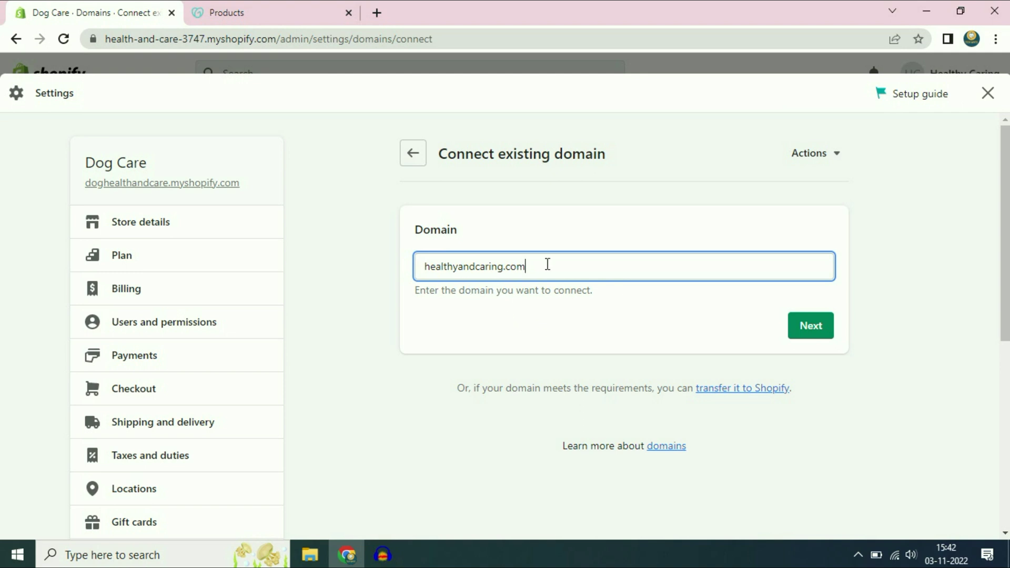
click(816, 327)
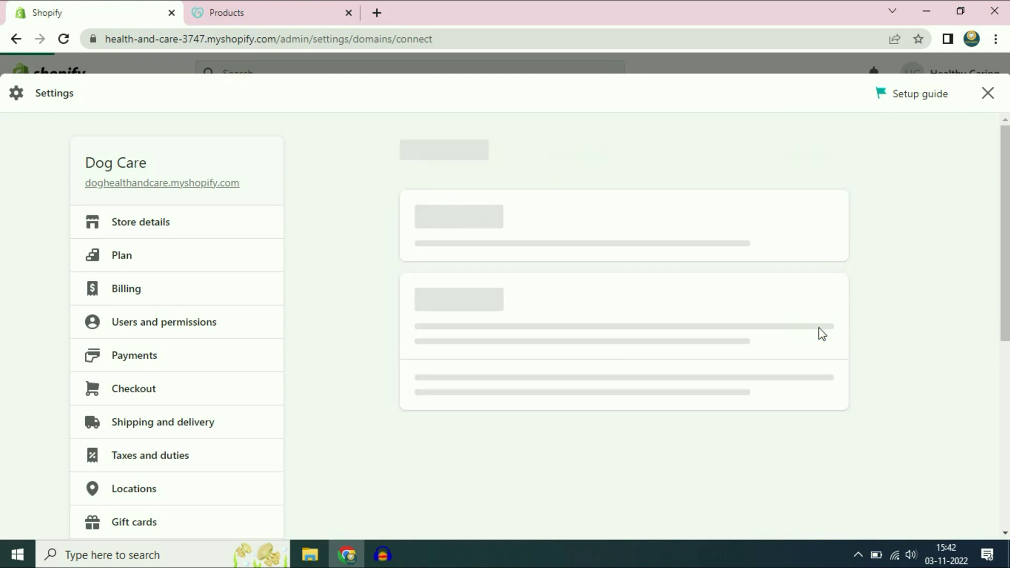
scroll(926, 317, down, 1)
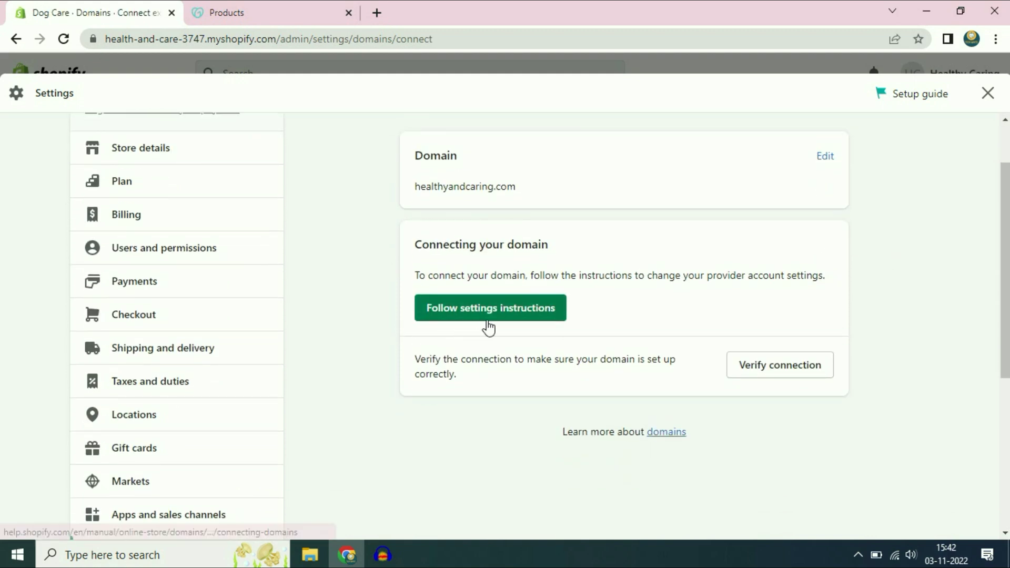
Step: Open the help article on connecting a third-party domain manually
click(492, 311)
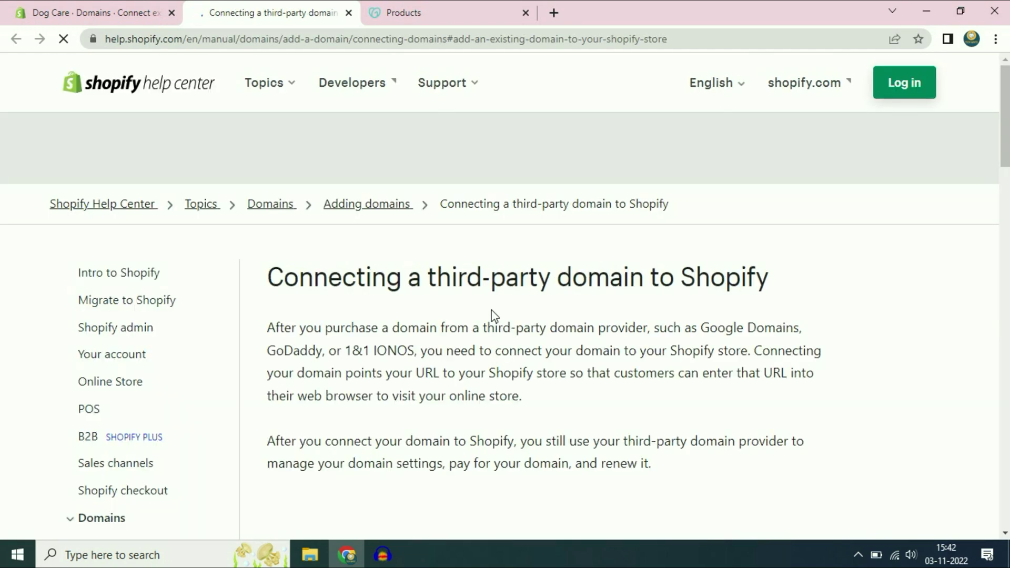
scroll(448, 234, down, 8)
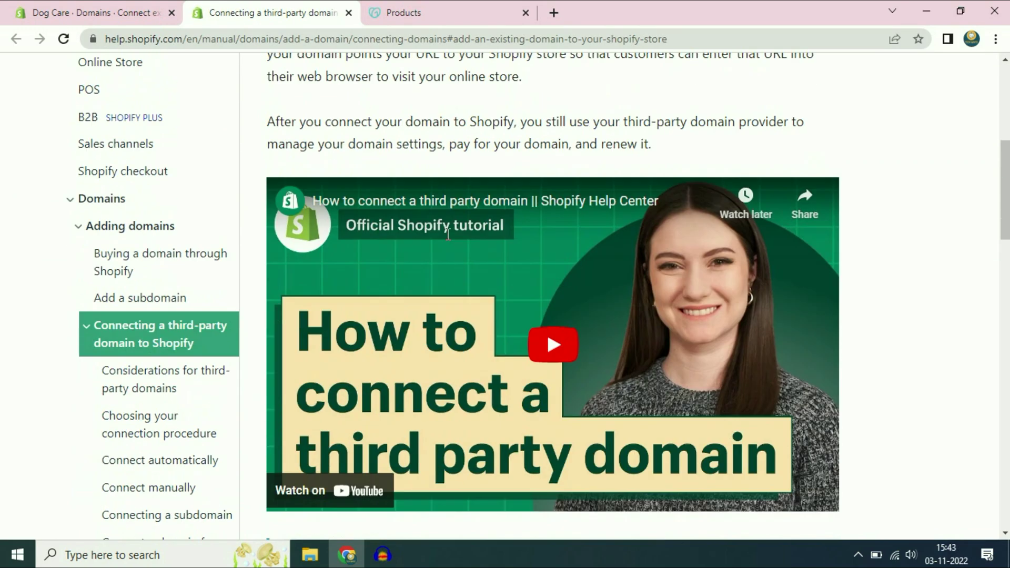
scroll(448, 234, down, 4)
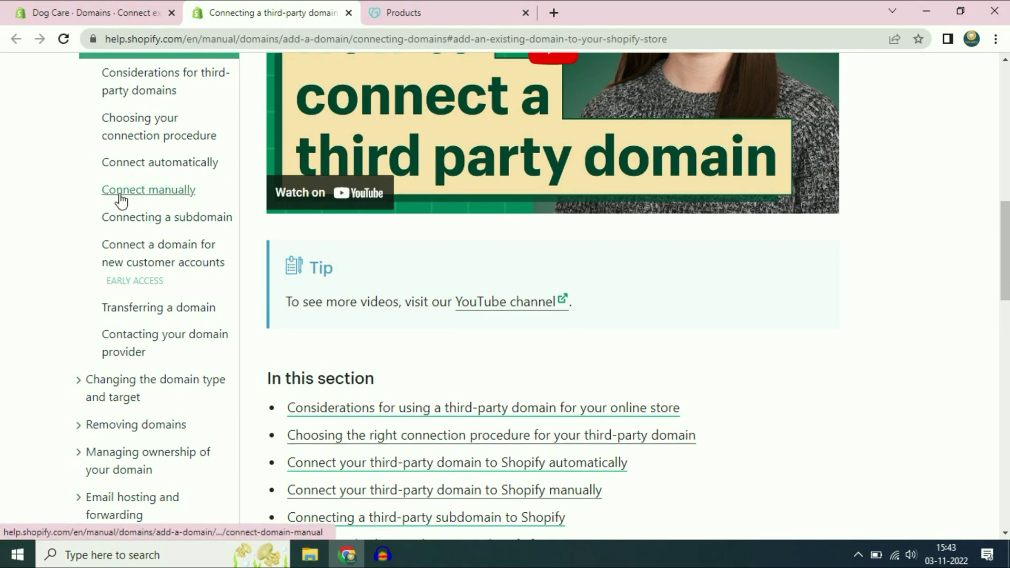
click(159, 194)
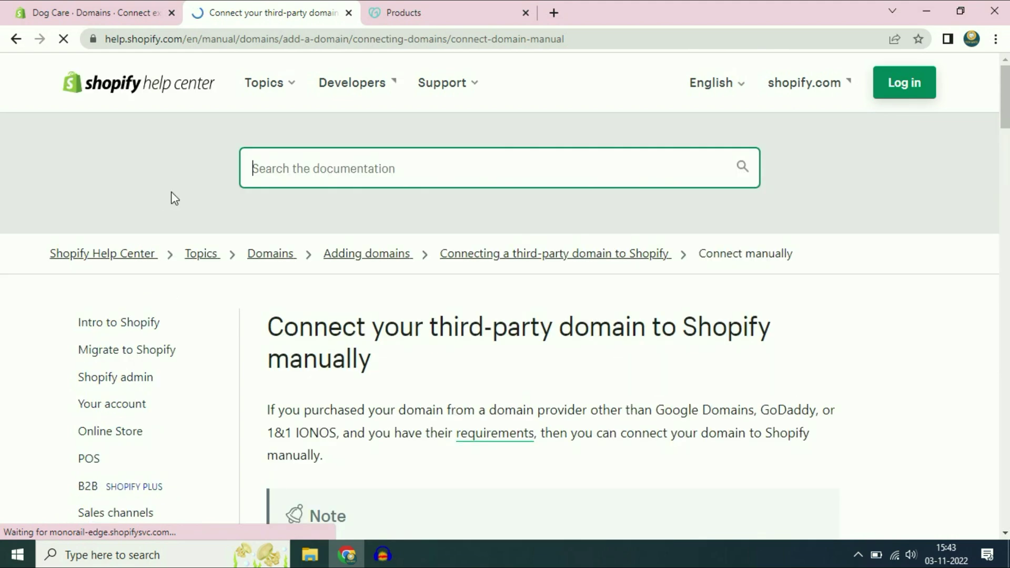
Step: Highlight Before you begin's IP 23.227.38.65 and CNAME shops.myshopify.com requirements
scroll(678, 305, down, 15)
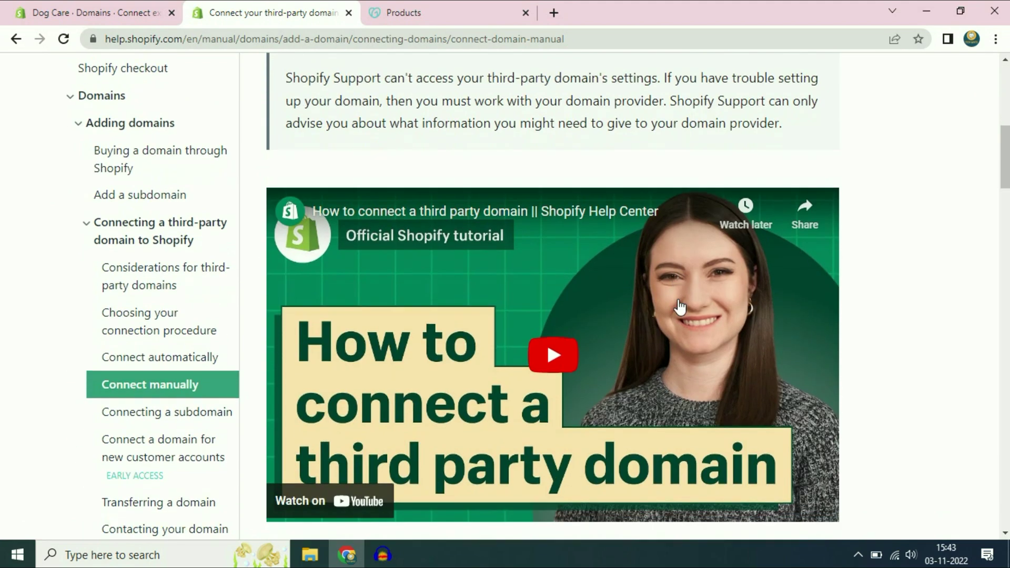
scroll(678, 306, down, 8)
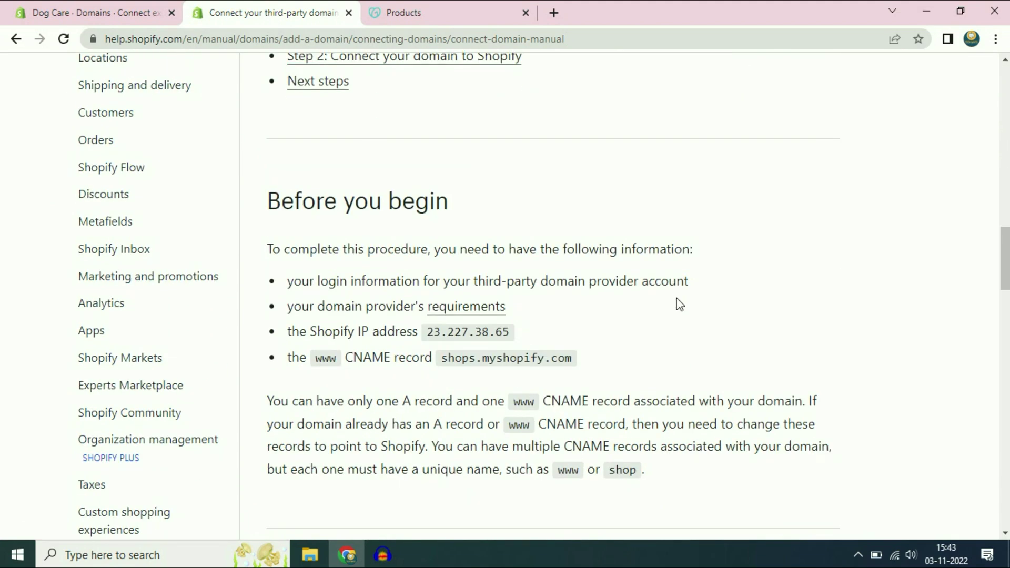
drag(270, 204, 447, 192)
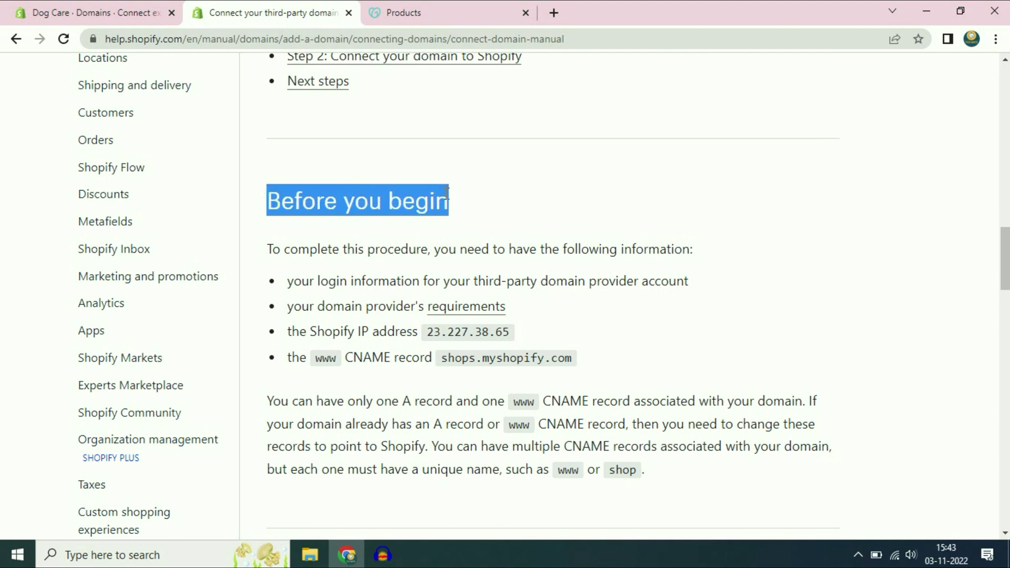
click(608, 328)
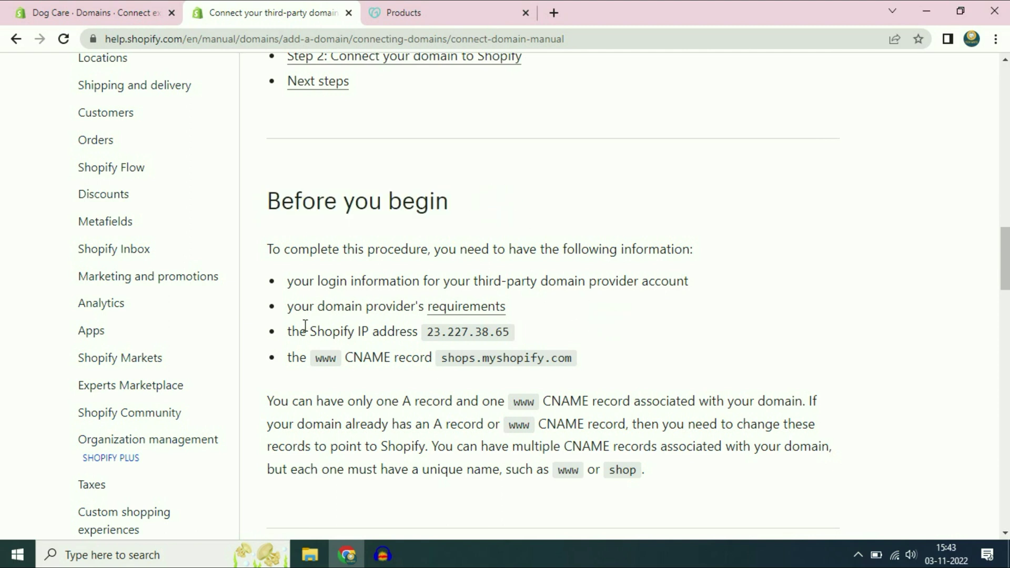
drag(290, 333, 612, 354)
click(610, 350)
click(434, 14)
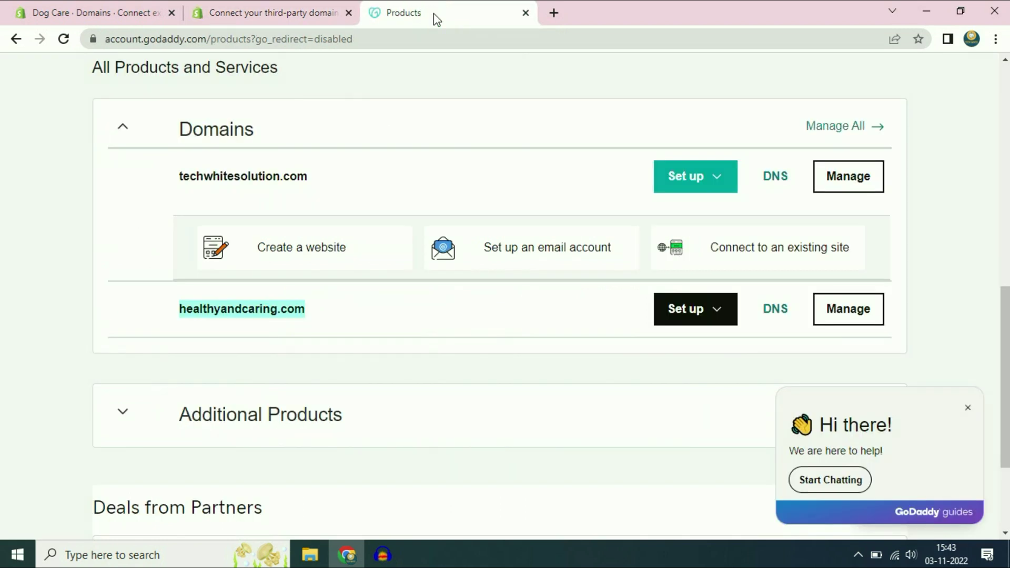
Step: Open DNS for healthyandcaring.com and review its records: two NS and one SOA
click(192, 308)
drag(180, 309, 307, 321)
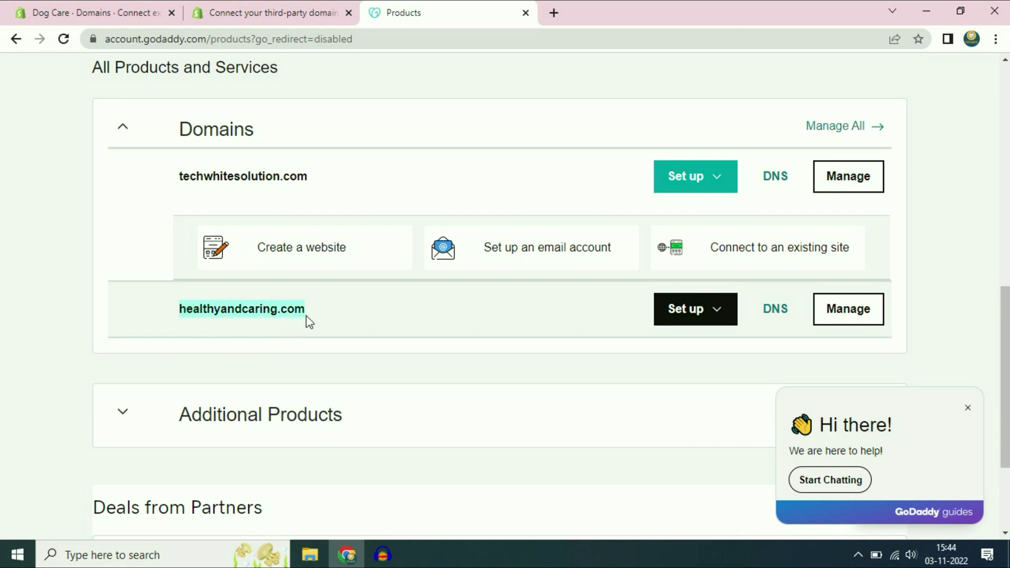
click(335, 315)
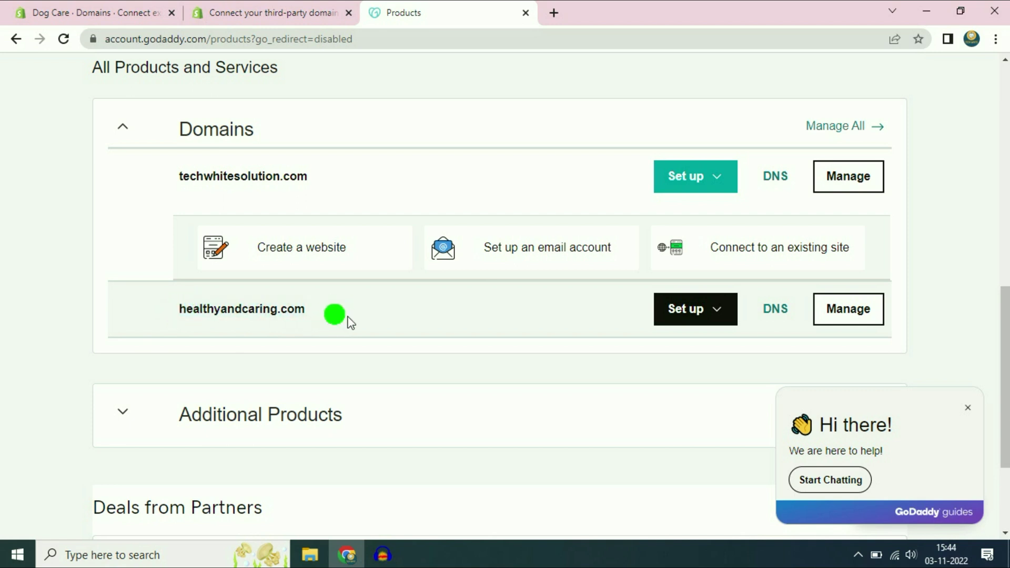
click(782, 319)
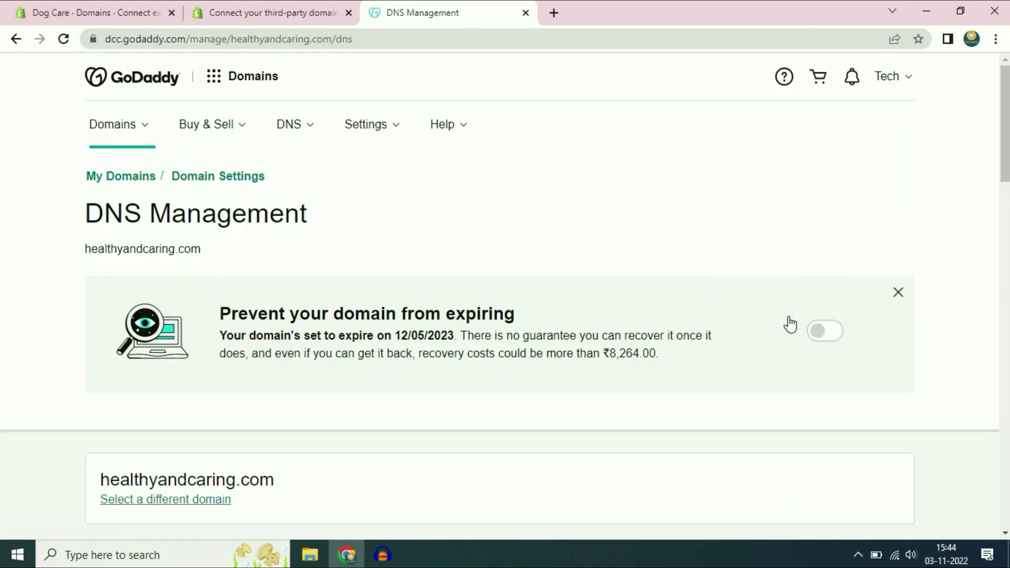
scroll(784, 317, down, 9)
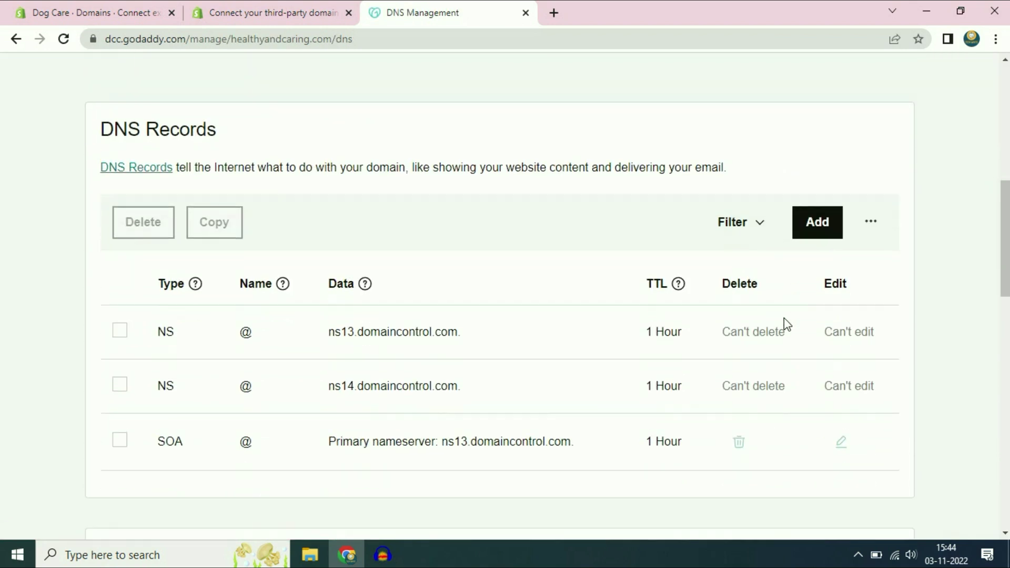
scroll(784, 318, down, 1)
drag(102, 93, 227, 90)
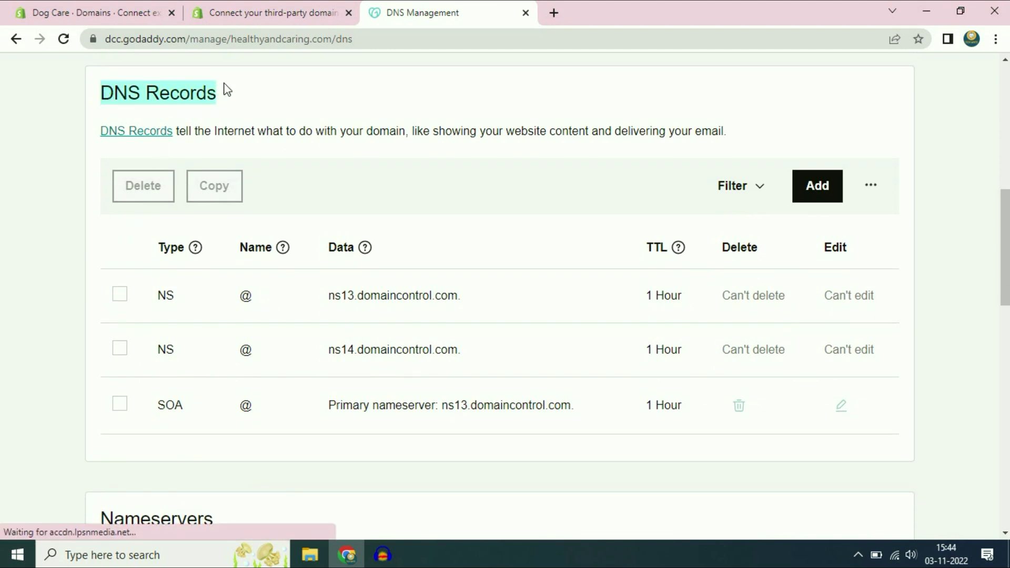
click(306, 107)
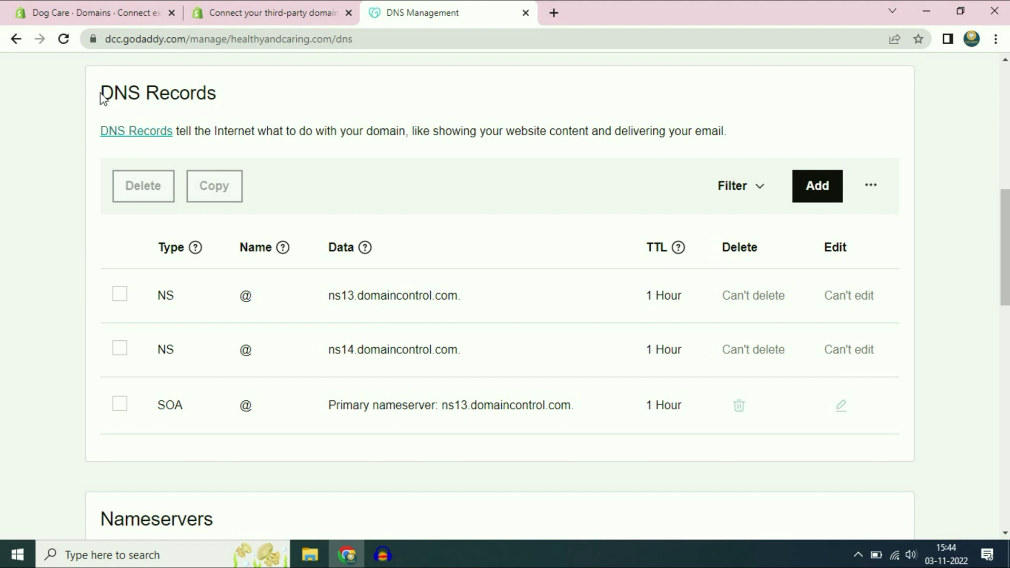
drag(103, 97, 232, 86)
click(323, 116)
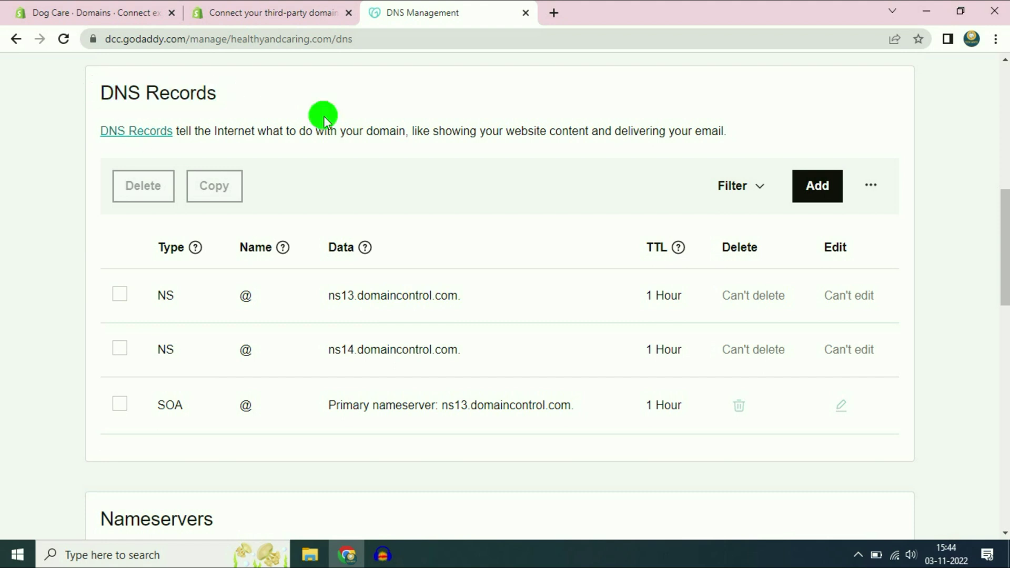
Step: Copy the Shopify IP address 23.227.38.65 from the help article
click(274, 15)
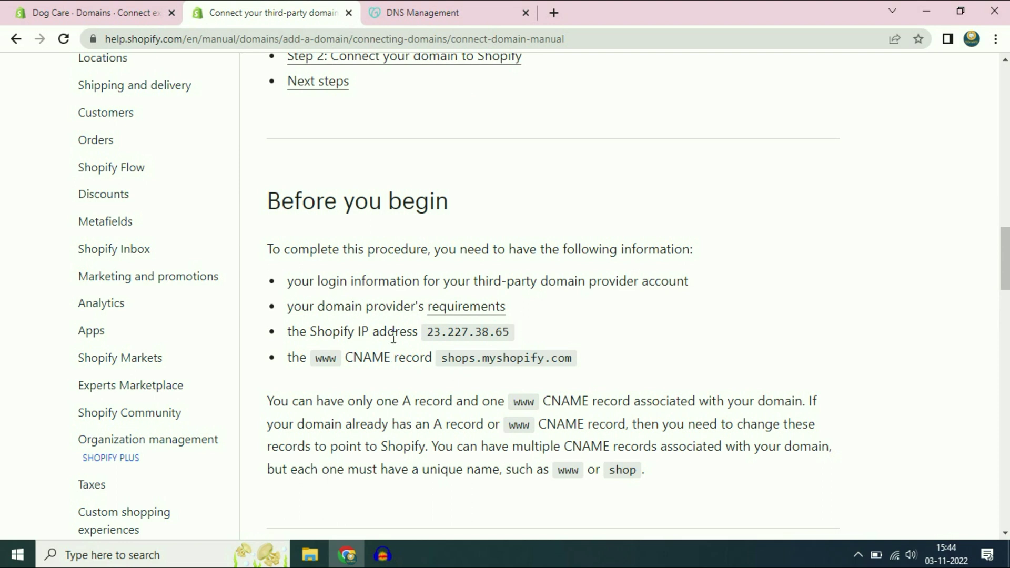
drag(427, 333, 513, 332)
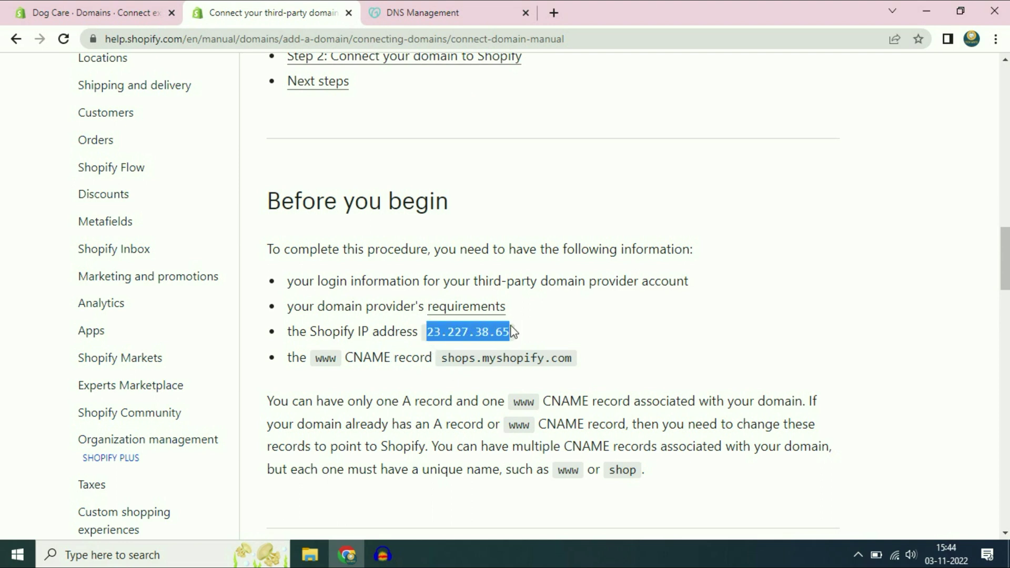
right_click(485, 337)
click(511, 350)
click(418, 18)
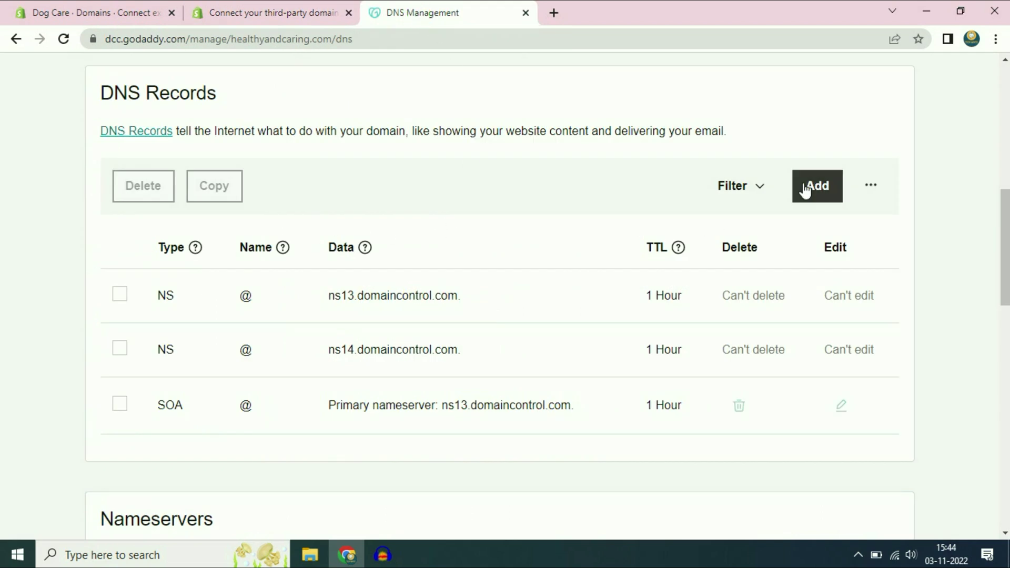
Step: Add a GoDaddy A record with name @ and value 23.227.38.65
click(832, 198)
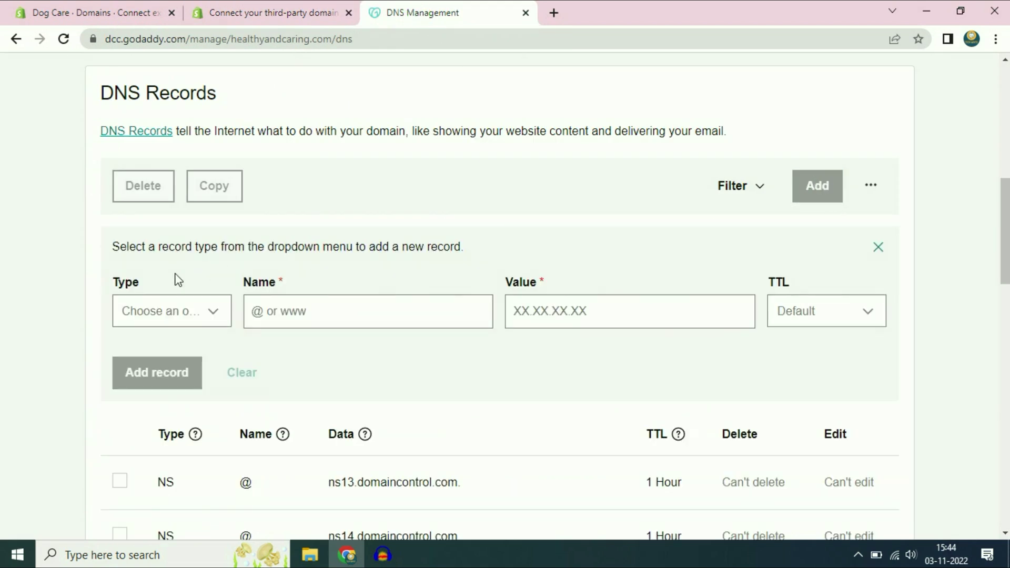
click(210, 316)
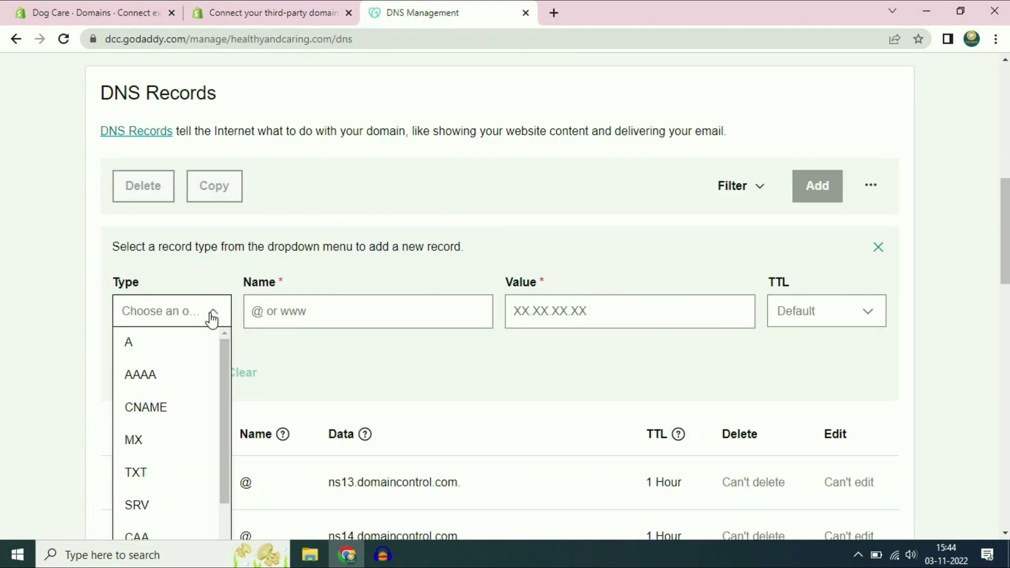
click(130, 347)
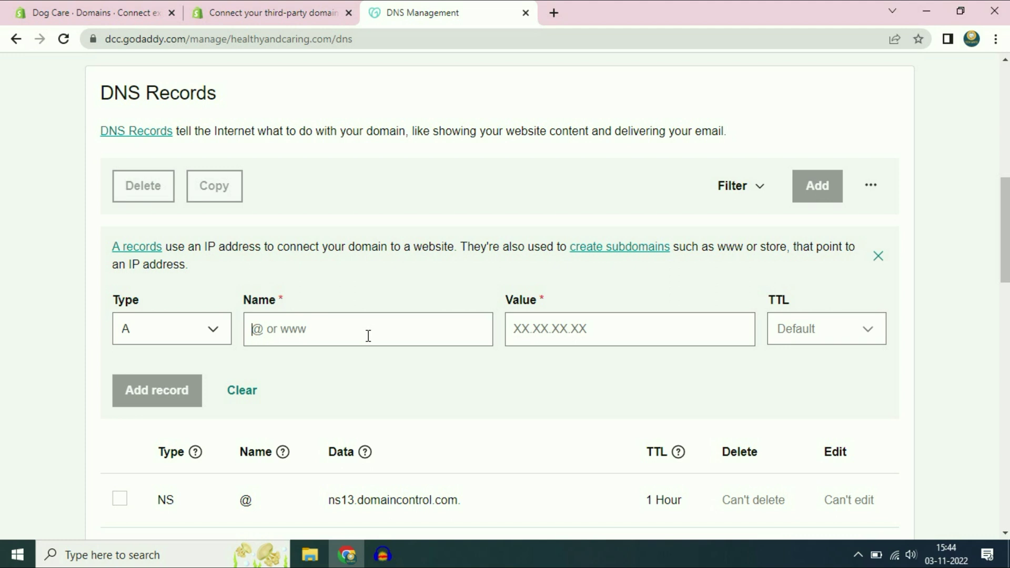
text(@)
click(535, 328)
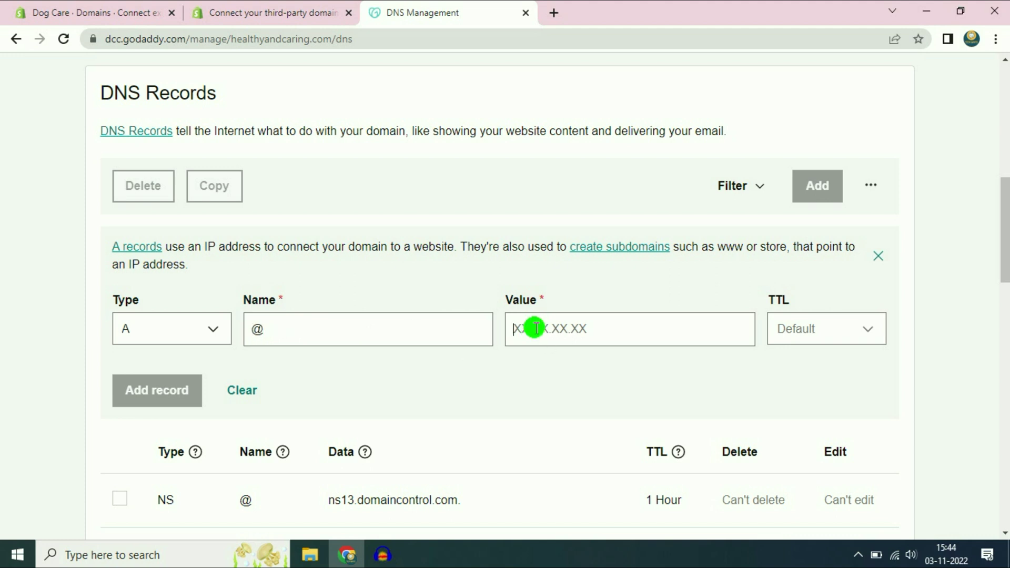
right_click(536, 329)
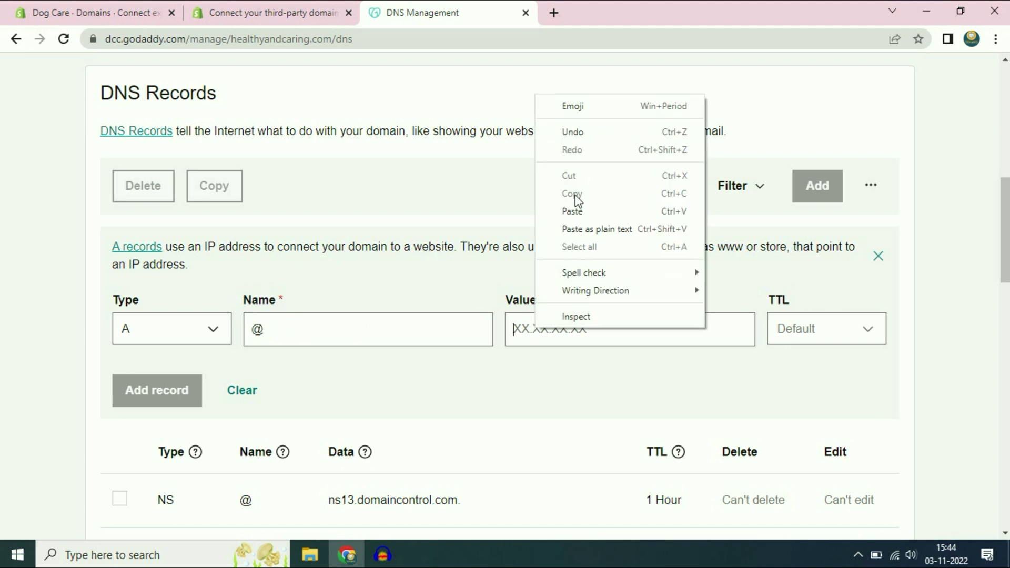
click(572, 212)
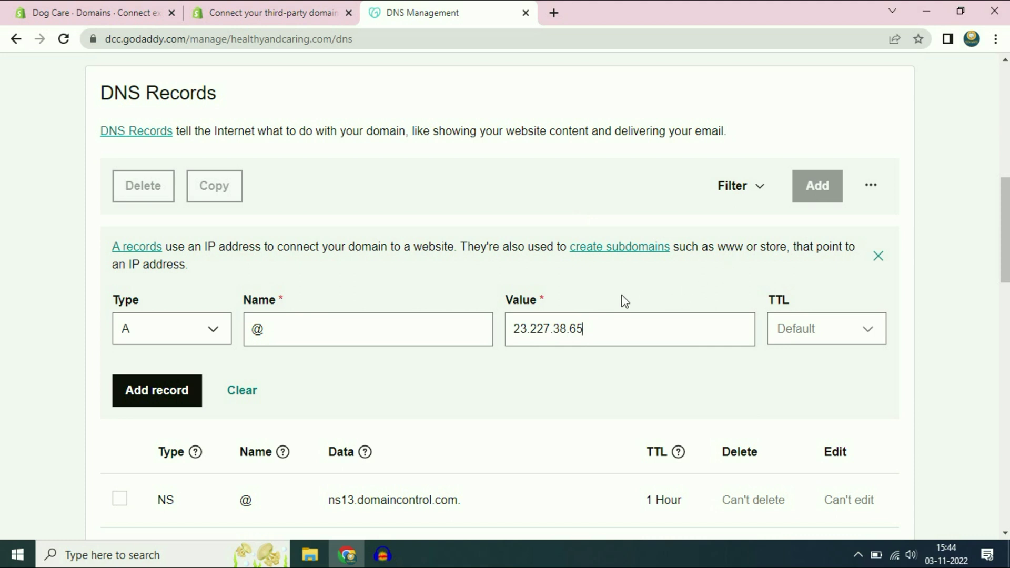
click(162, 391)
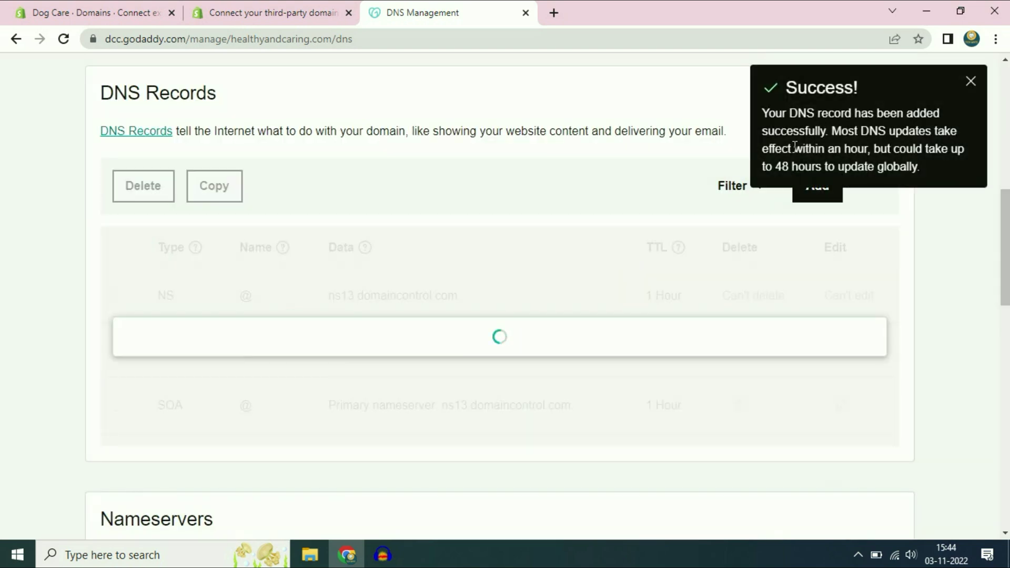
click(973, 80)
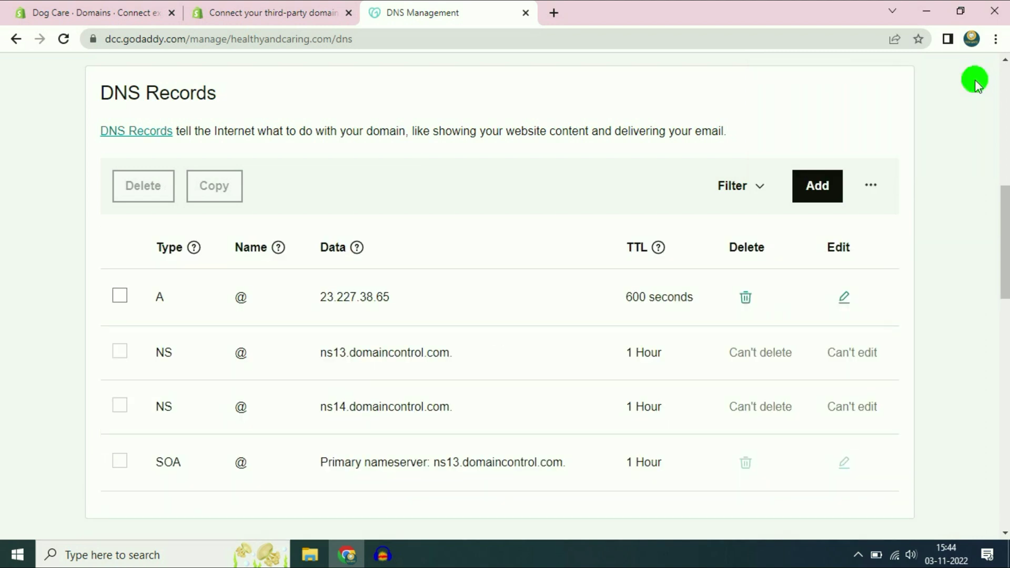
click(63, 39)
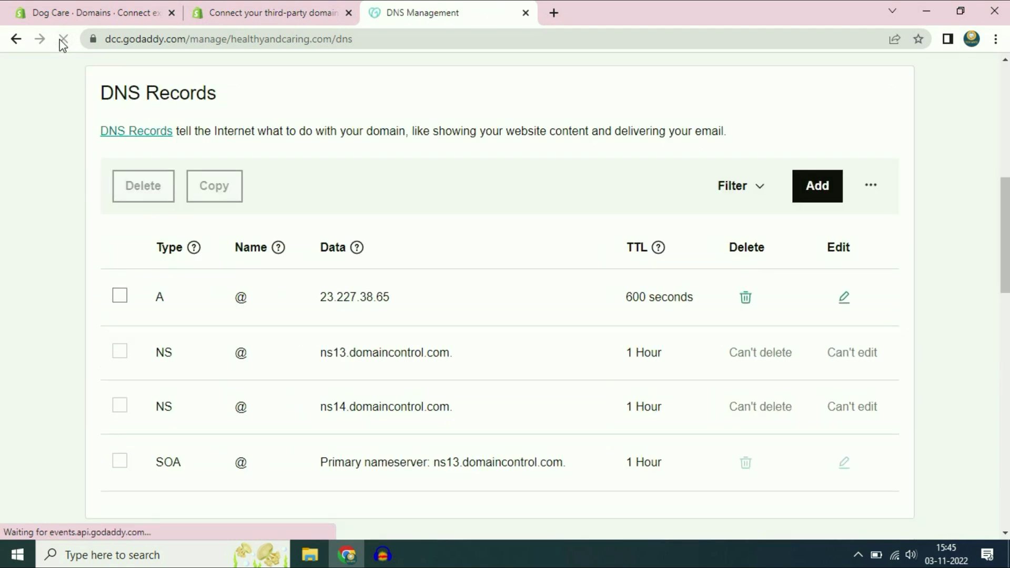
click(269, 13)
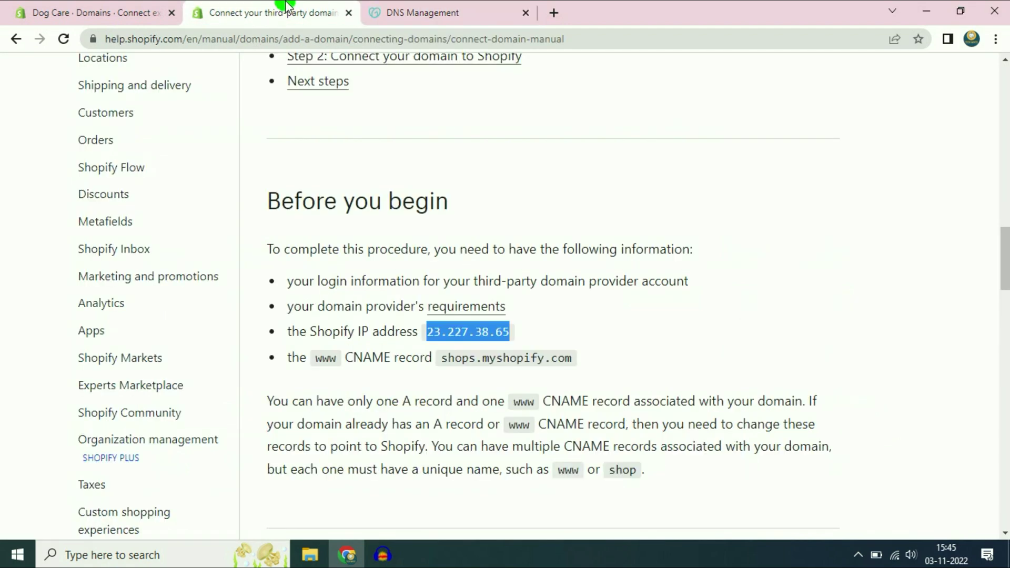
click(469, 391)
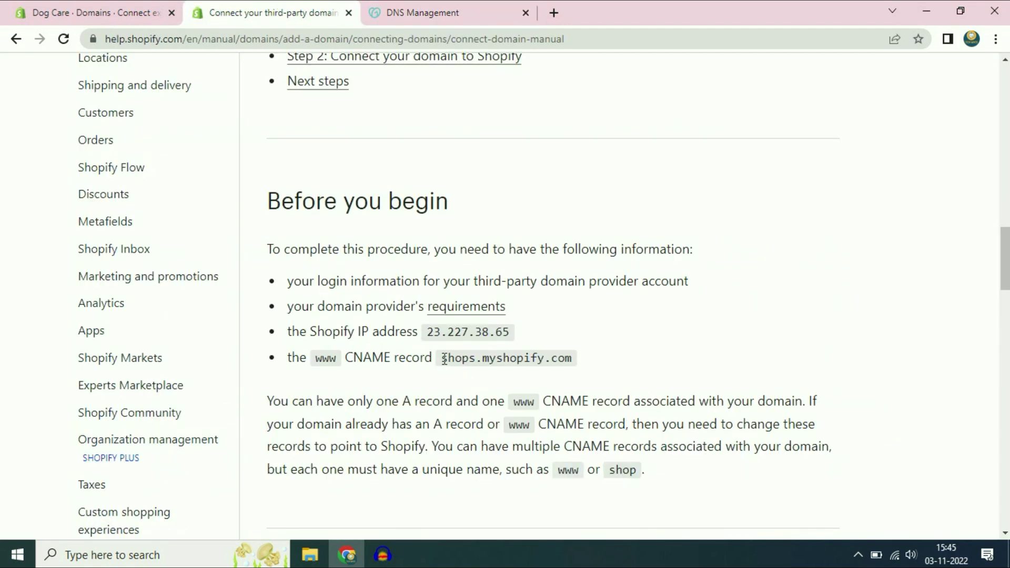
drag(444, 359, 572, 360)
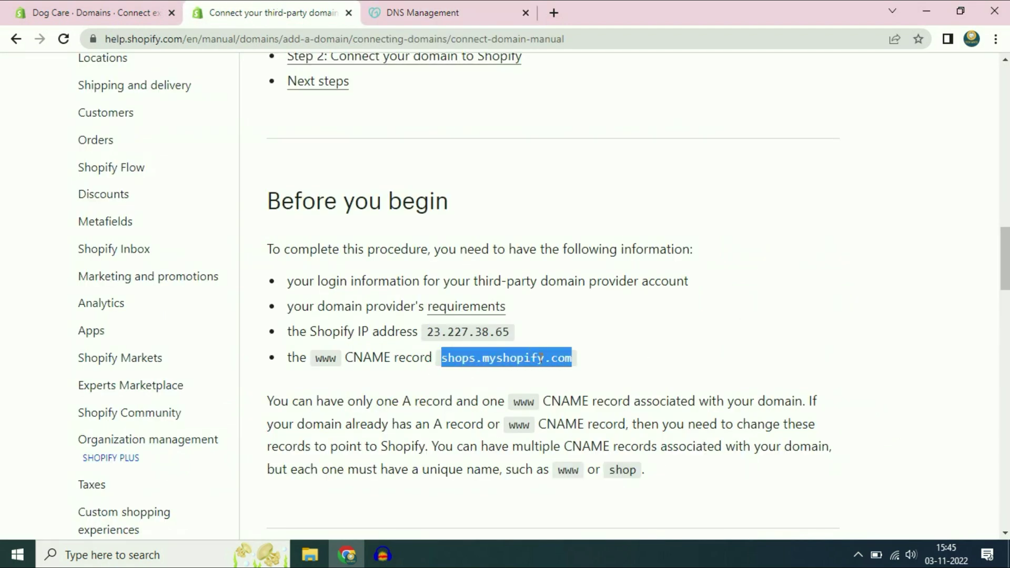
right_click(550, 360)
click(559, 372)
drag(342, 358, 433, 359)
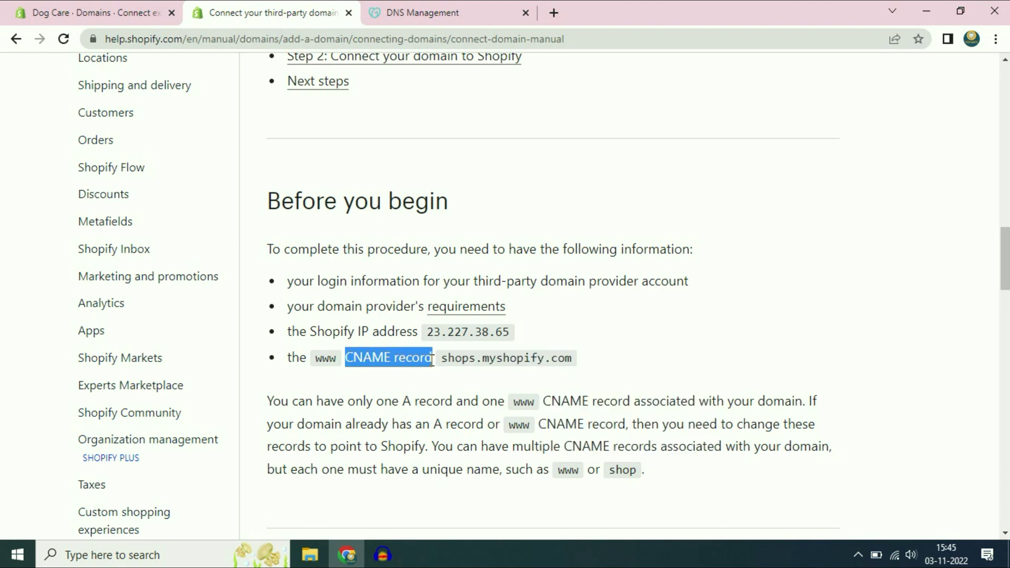
click(435, 11)
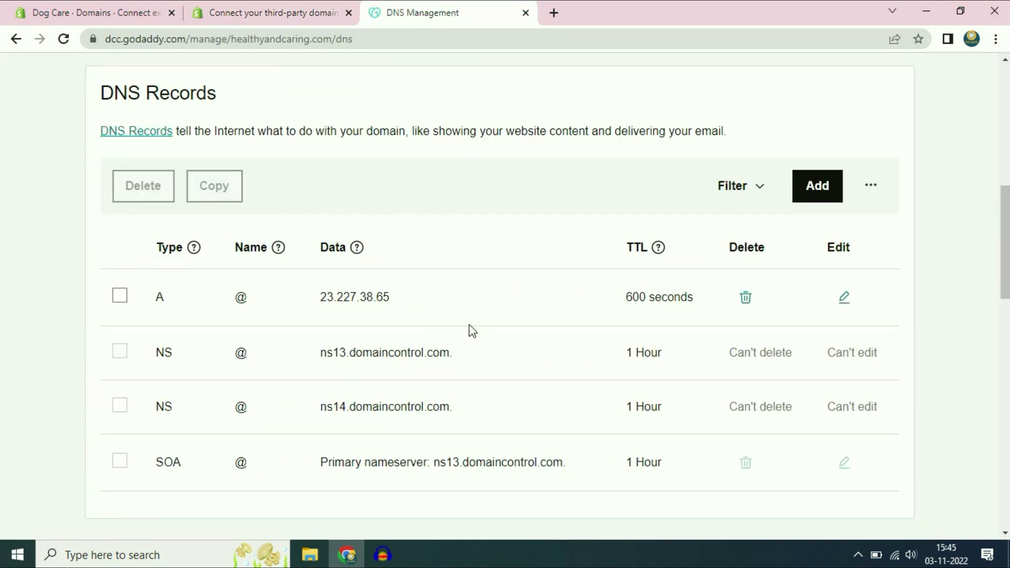
Step: Start a new CNAME record in GoDaddy with www as its name
click(823, 188)
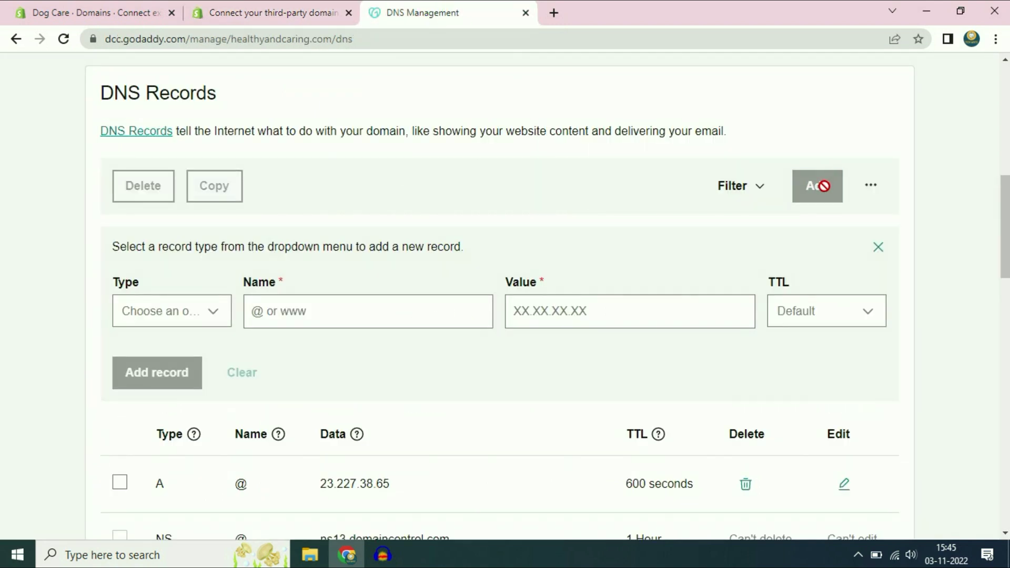
click(215, 318)
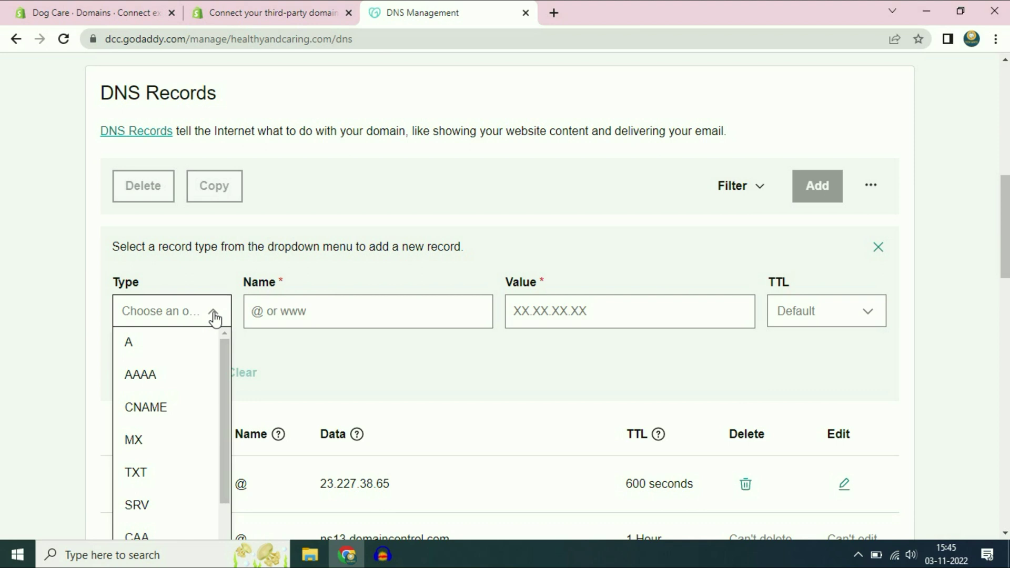
click(150, 407)
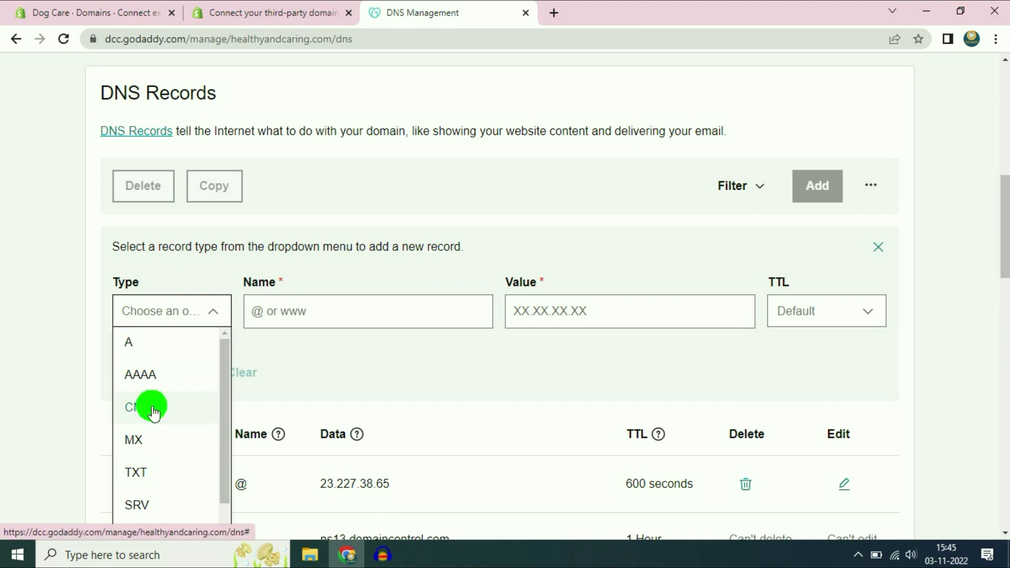
click(282, 313)
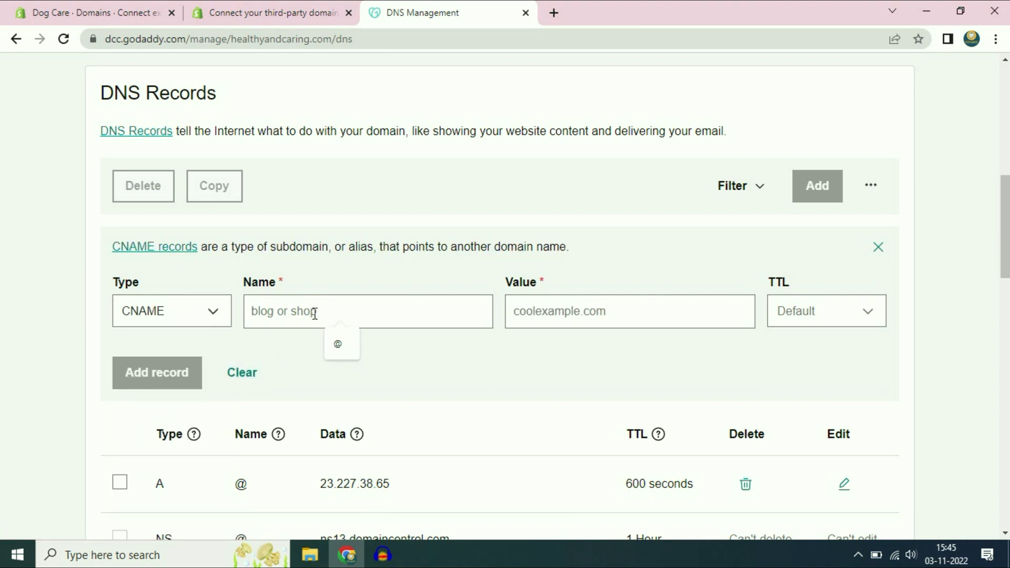
click(243, 17)
click(326, 363)
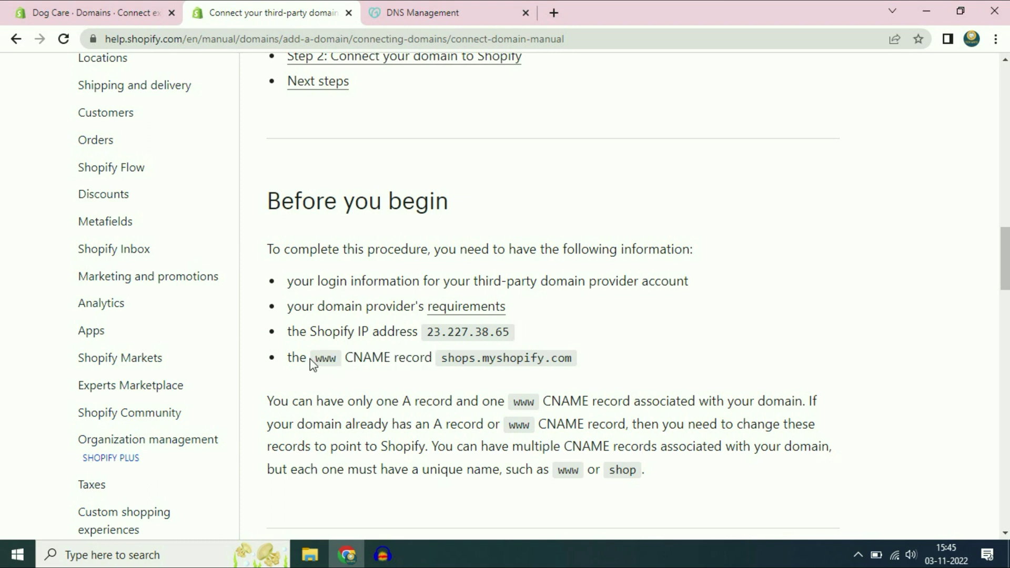
double_click(321, 362)
click(415, 12)
click(291, 318)
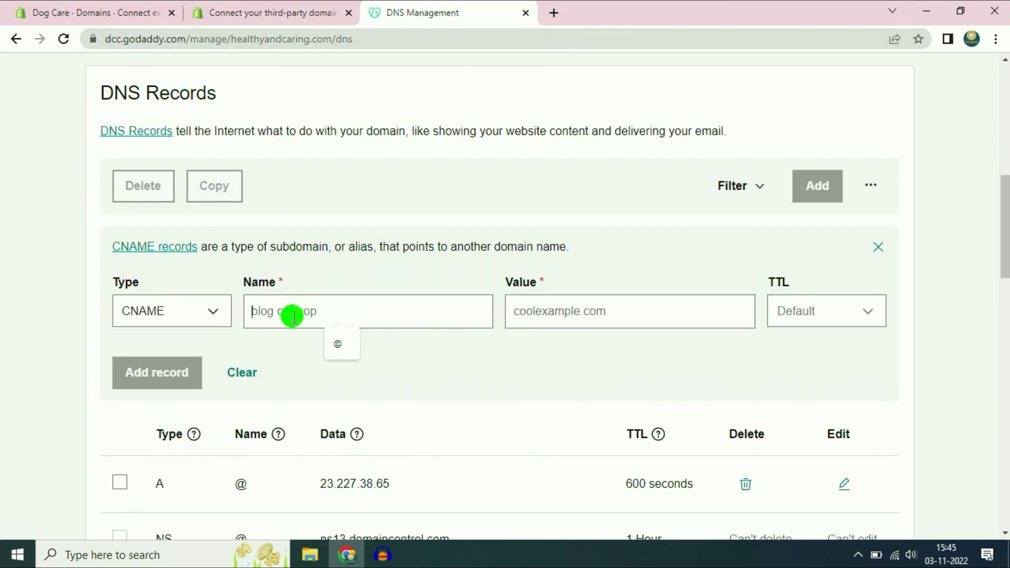
text(www)
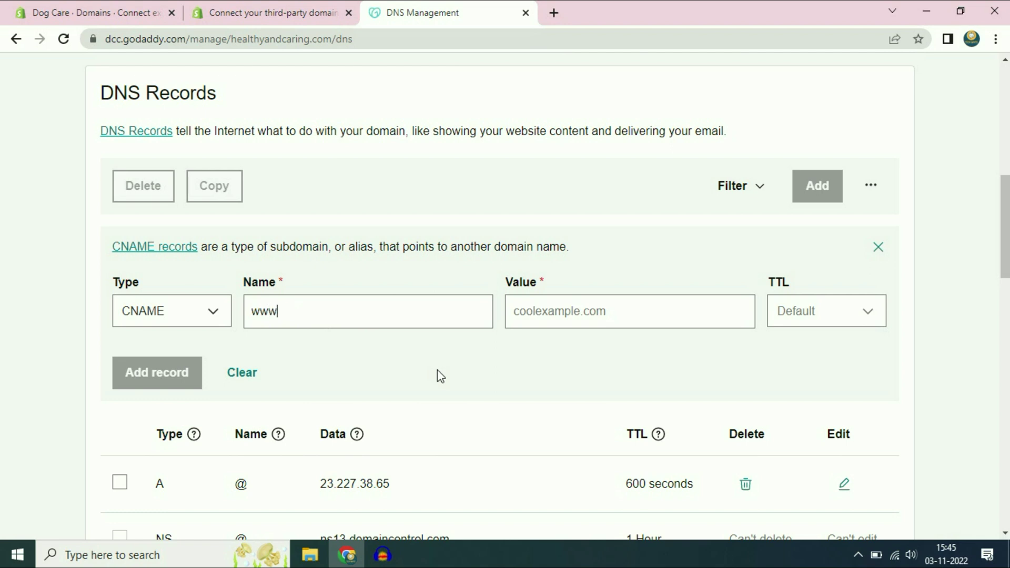
Step: Copy shops.myshopify.com from the help page, paste it as the value, and save
click(557, 313)
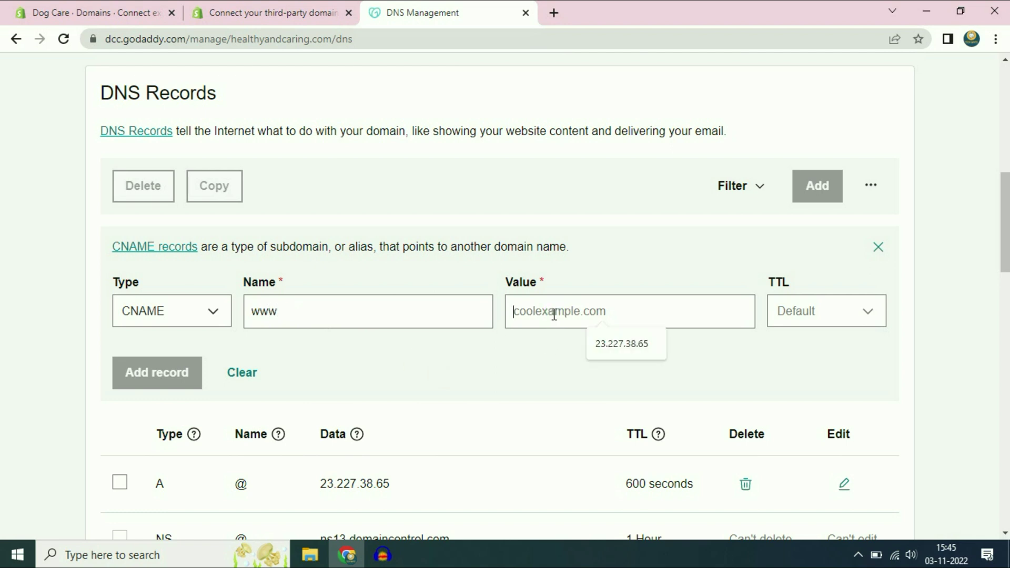
click(274, 13)
drag(443, 363, 573, 359)
right_click(553, 365)
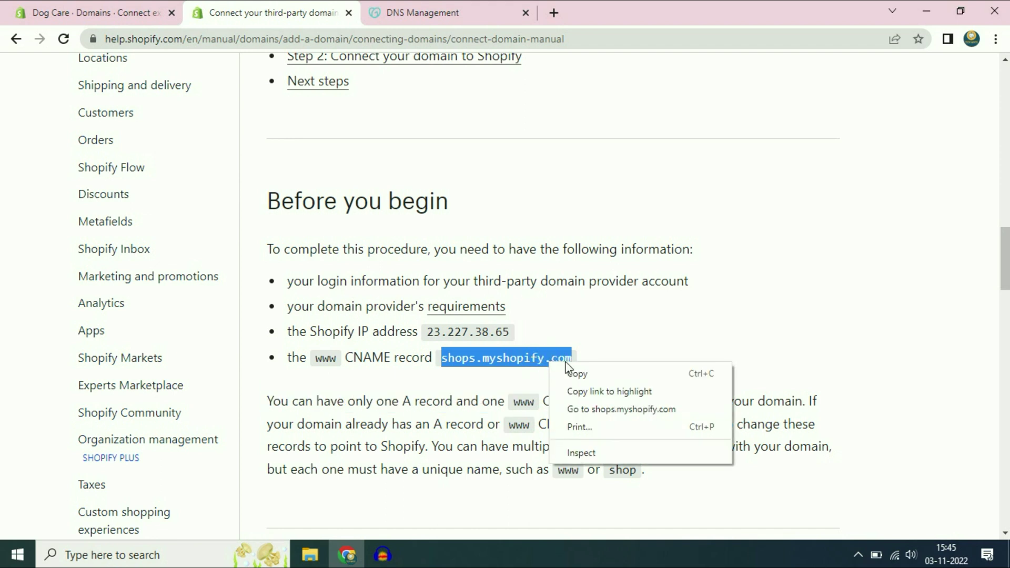
click(574, 374)
click(421, 12)
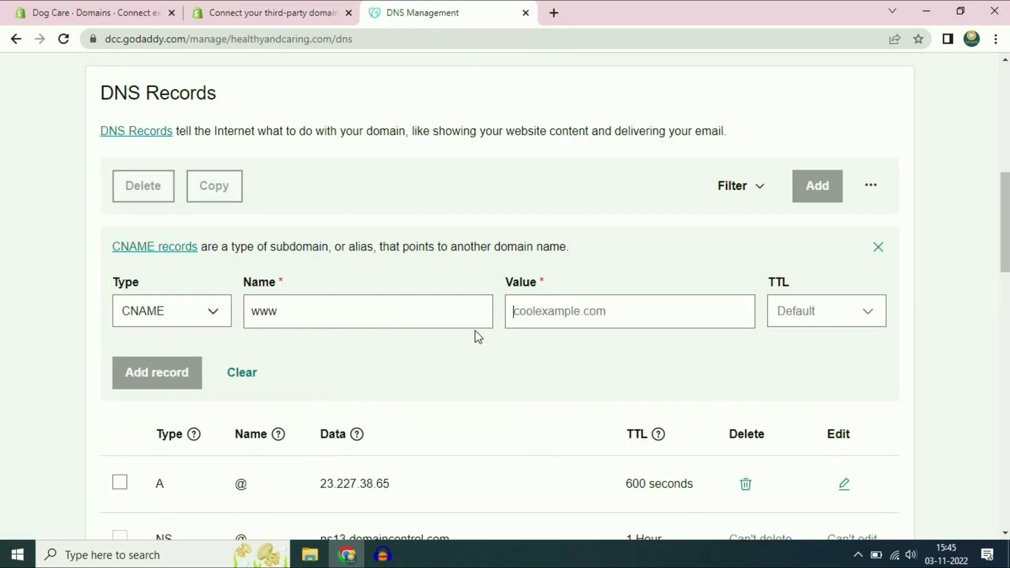
click(537, 311)
right_click(538, 315)
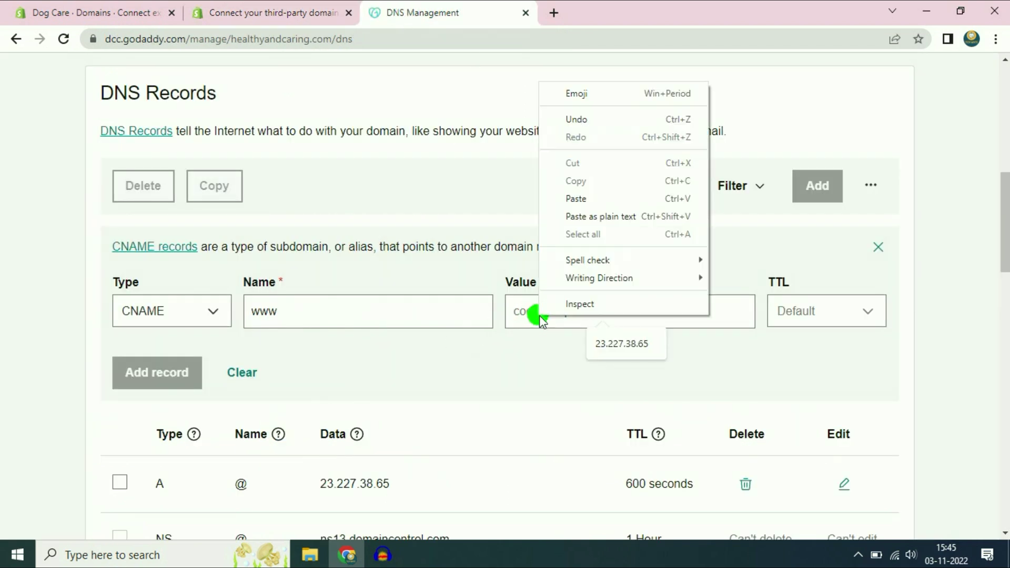
click(576, 203)
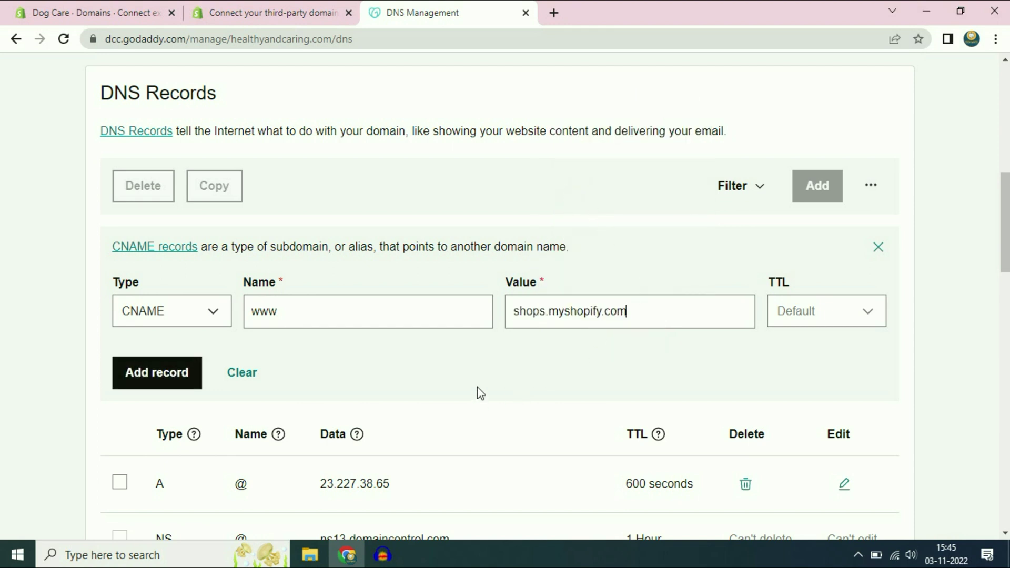
click(155, 372)
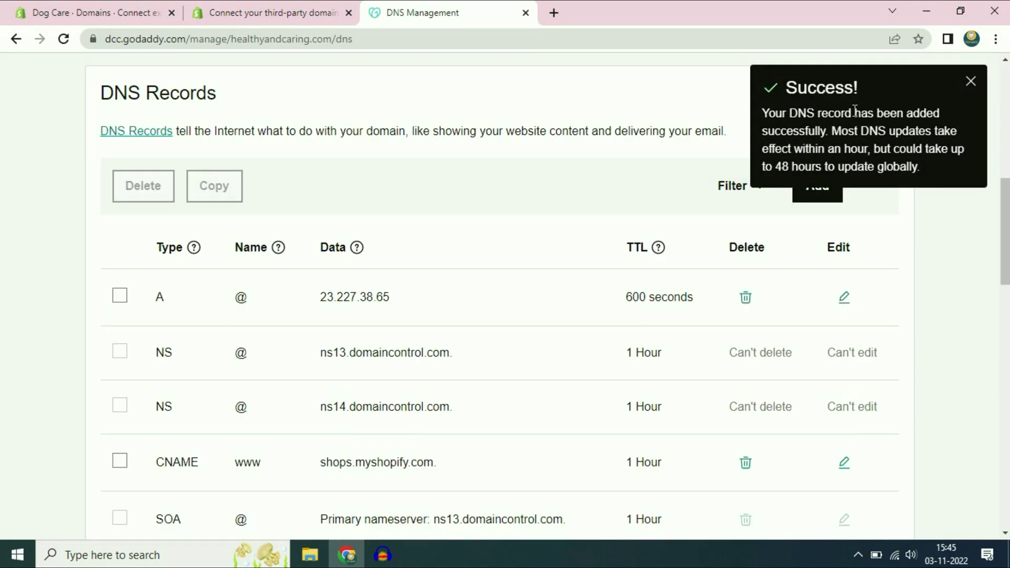
click(971, 81)
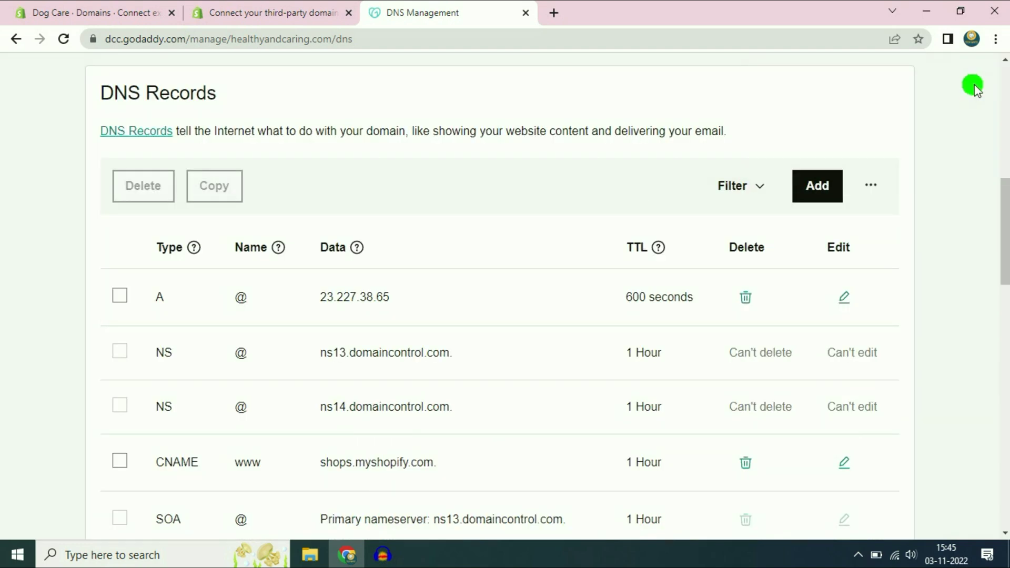
click(64, 38)
scroll(388, 203, down, 2)
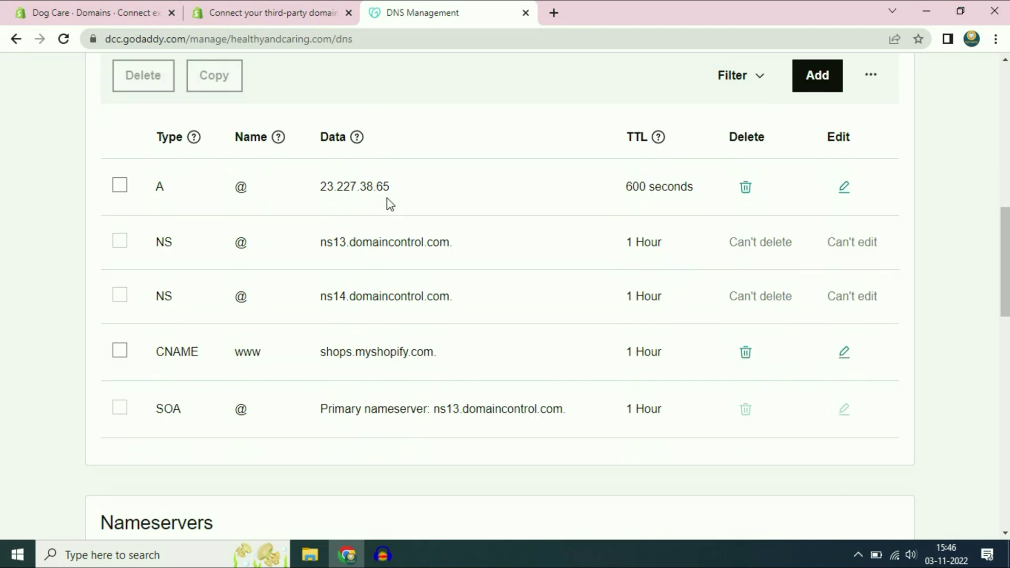
scroll(368, 227, up, 1)
drag(156, 223, 412, 214)
click(405, 219)
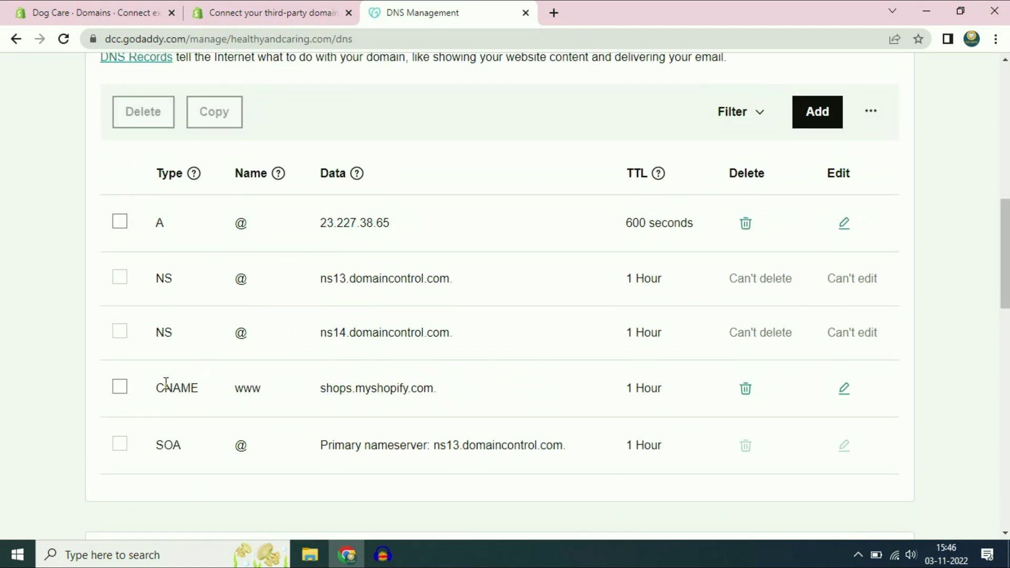
drag(158, 389, 450, 401)
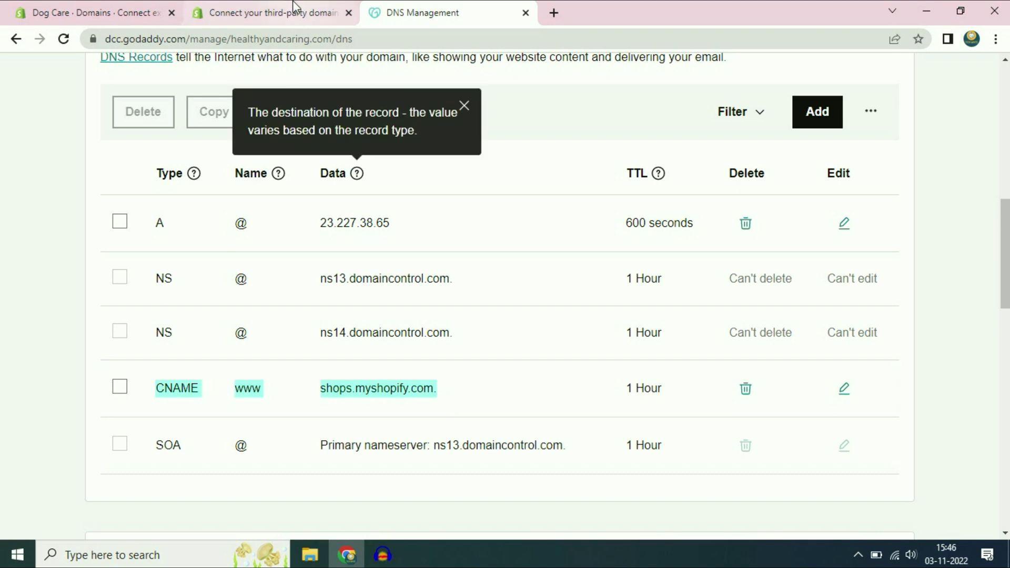
click(277, 12)
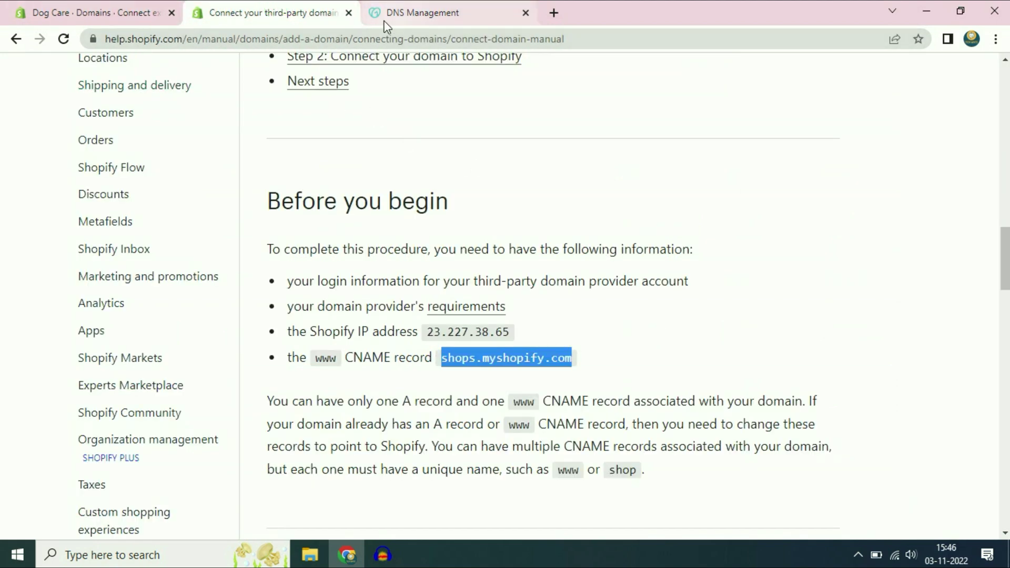
Step: Close the help tab and verify the healthyandcaring.com connection in Shopify's domain settings
click(349, 13)
click(112, 12)
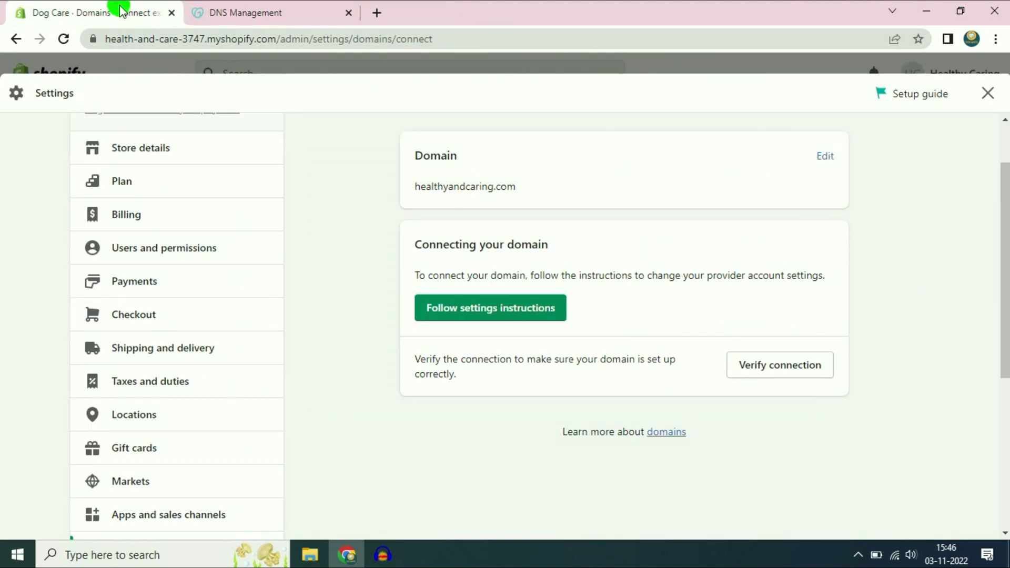
scroll(567, 379, up, 2)
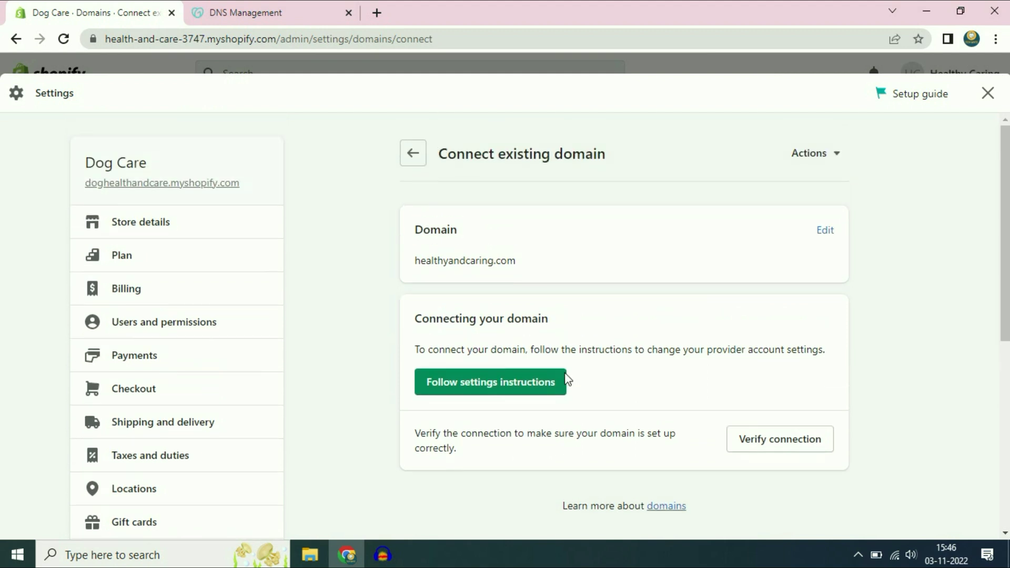
scroll(566, 379, down, 3)
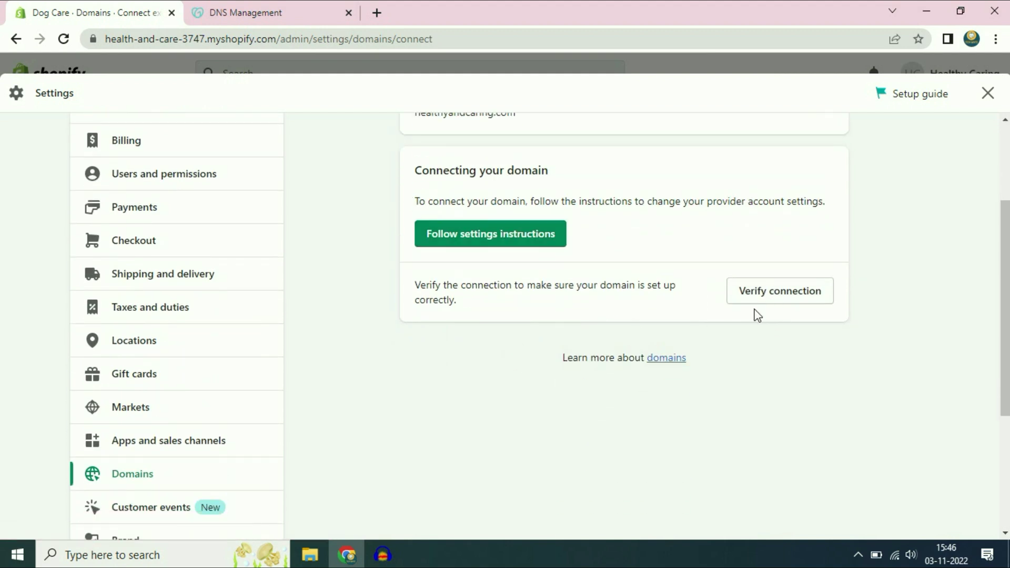
click(782, 295)
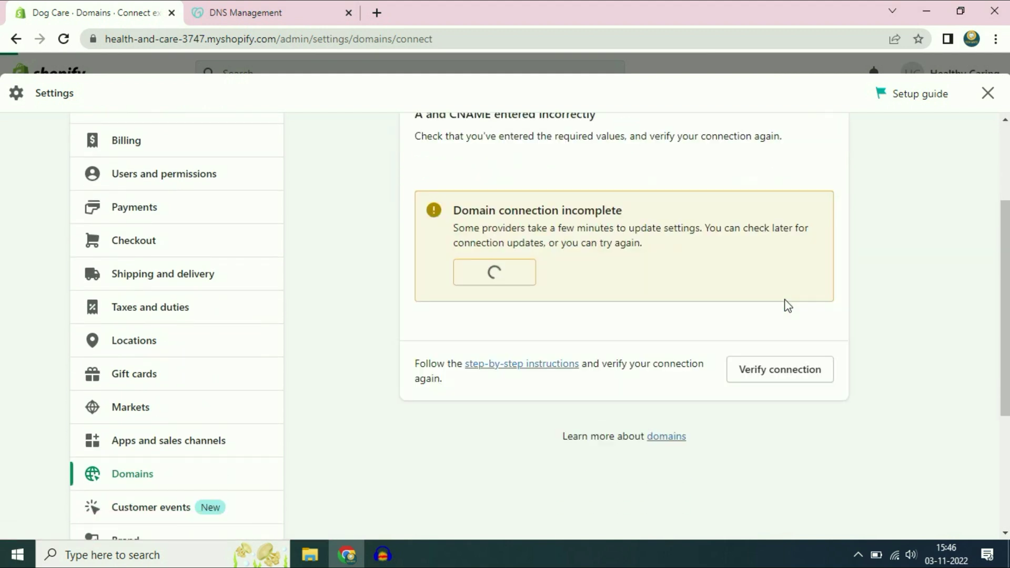
scroll(824, 307, up, 2)
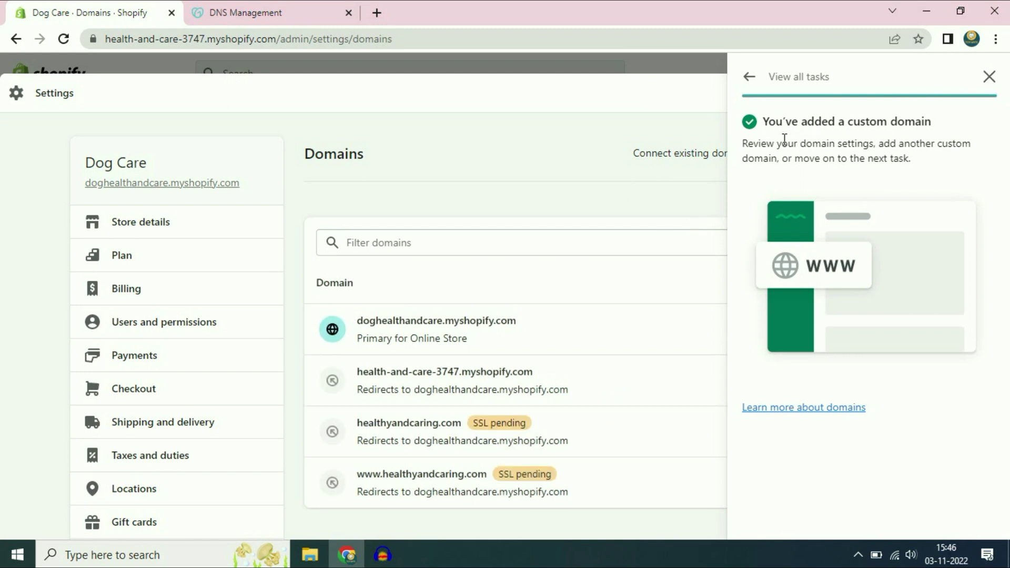
Step: Close the setup panel and check both connected domains' redirect status in the Domains list
drag(767, 124, 934, 113)
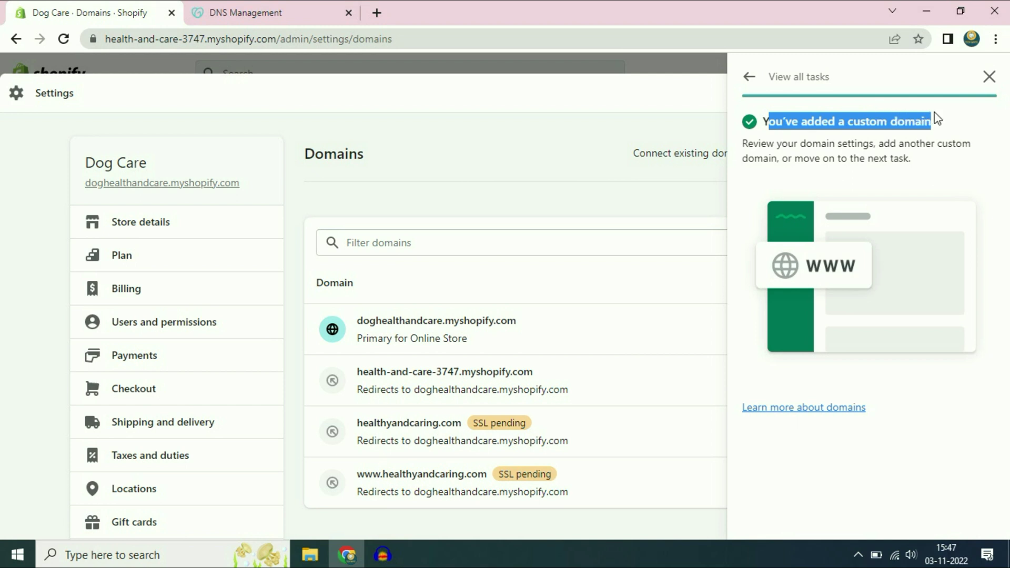
click(988, 79)
scroll(713, 327, down, 2)
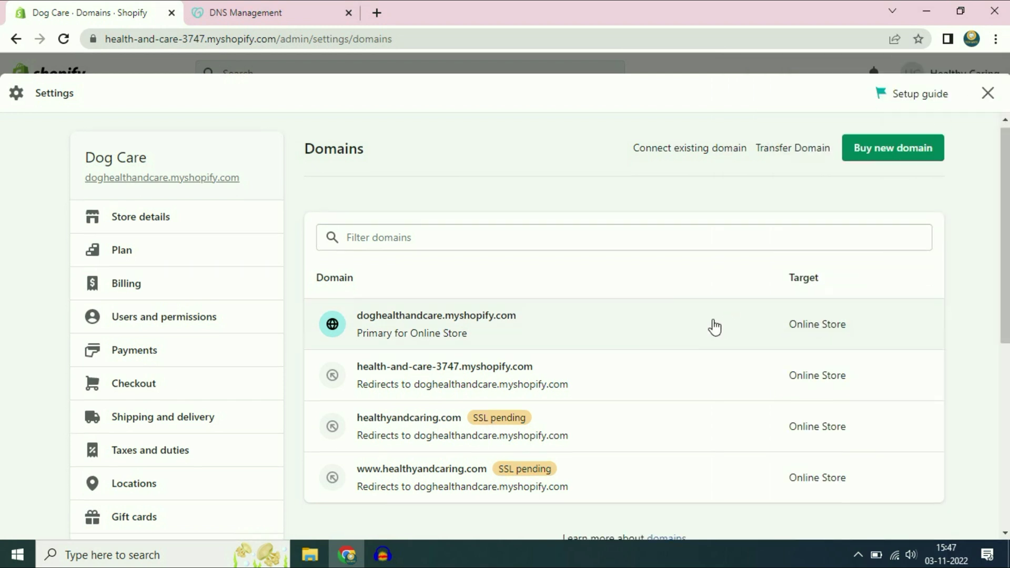
scroll(721, 316, down, 3)
scroll(632, 365, up, 4)
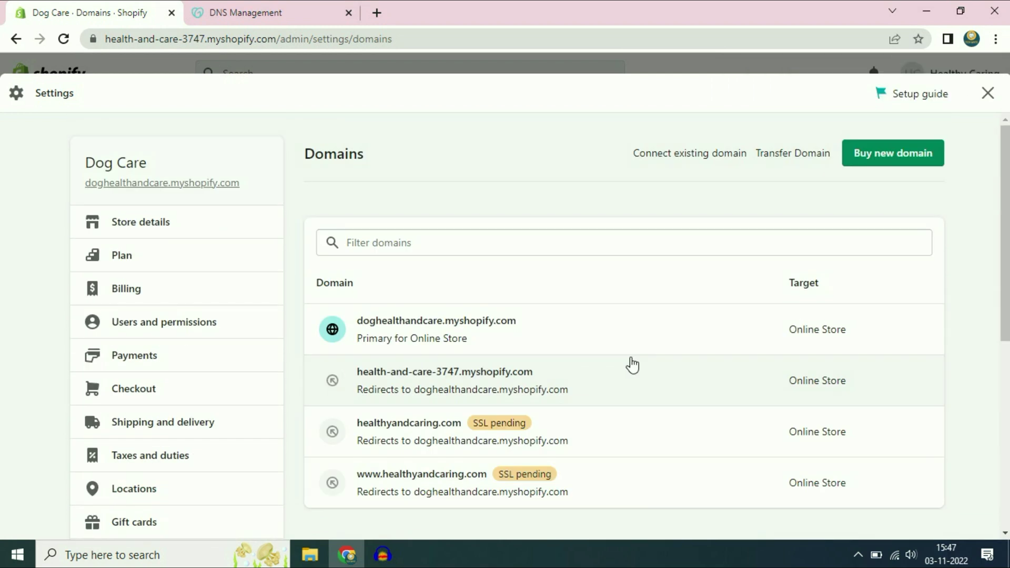
scroll(642, 363, down, 2)
scroll(652, 361, up, 2)
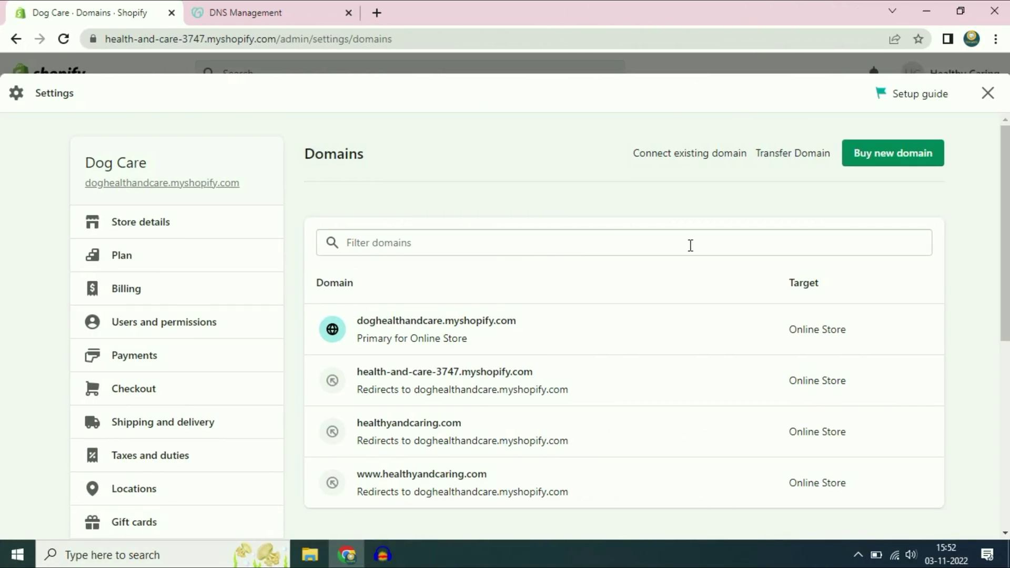
scroll(554, 273, down, 2)
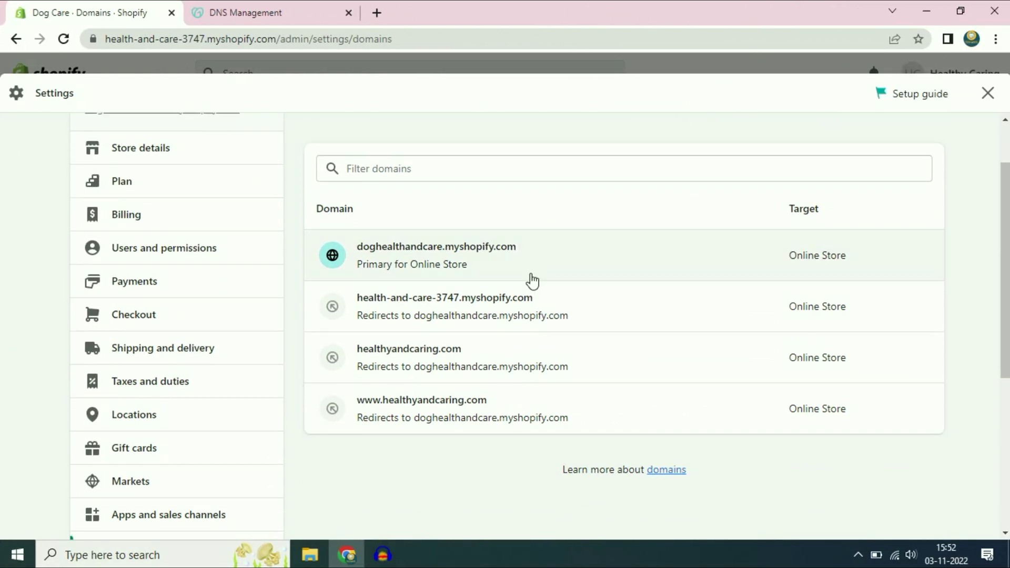
Step: Make healthyandcaring.com the primary domain, preview the storefront, and leave Settings
click(439, 363)
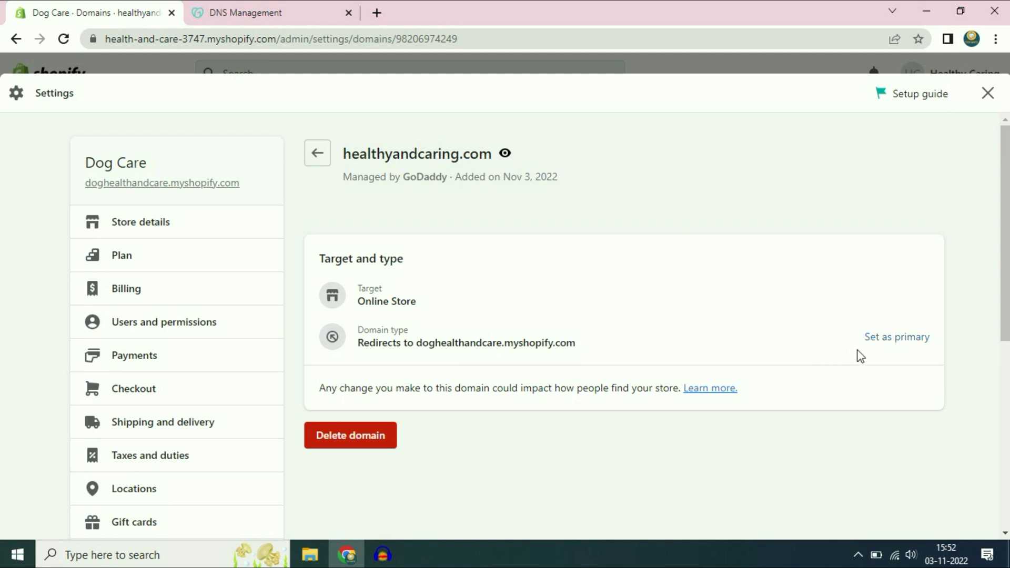
click(897, 340)
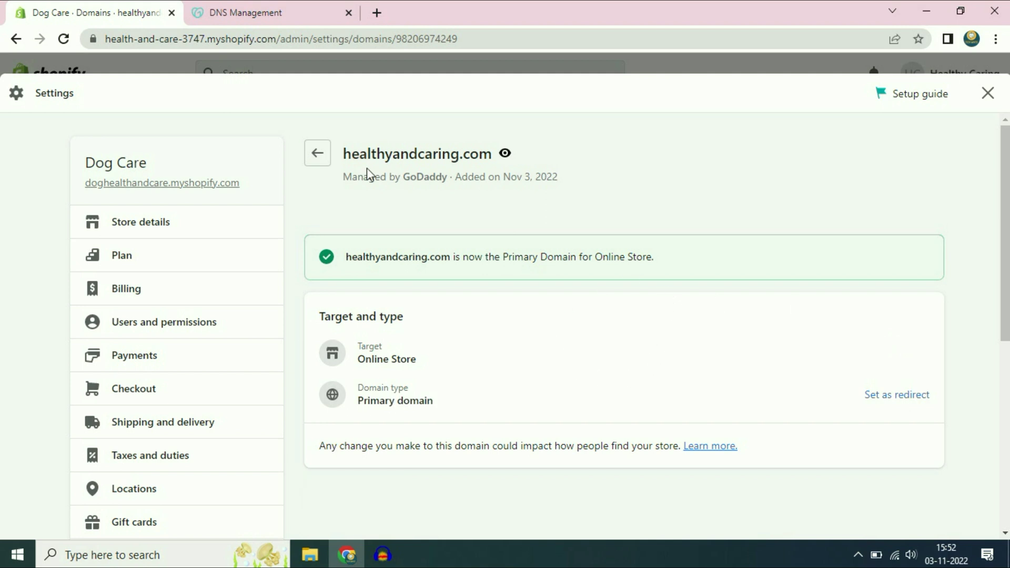
drag(346, 155, 504, 157)
click(505, 156)
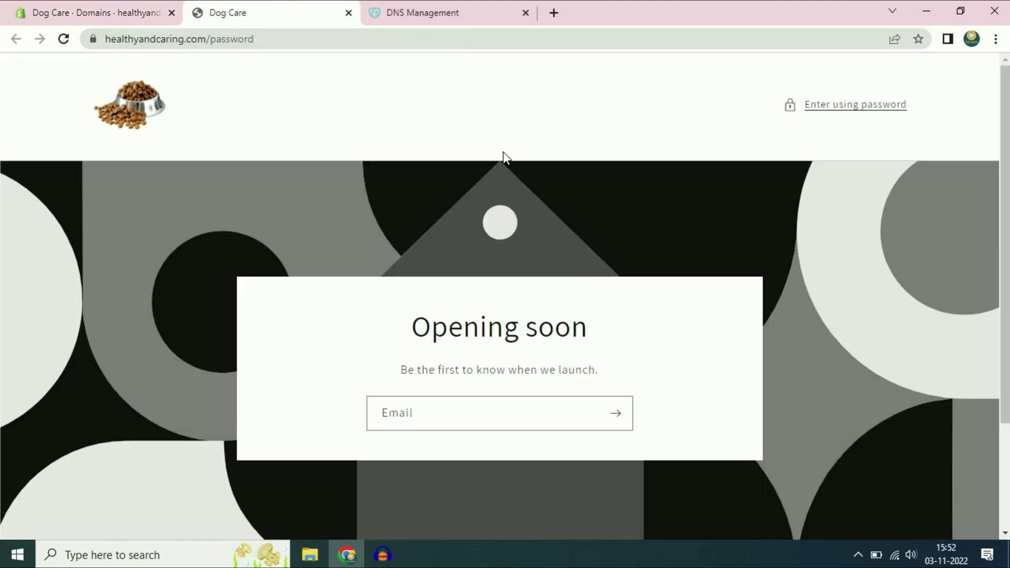
click(348, 12)
click(987, 94)
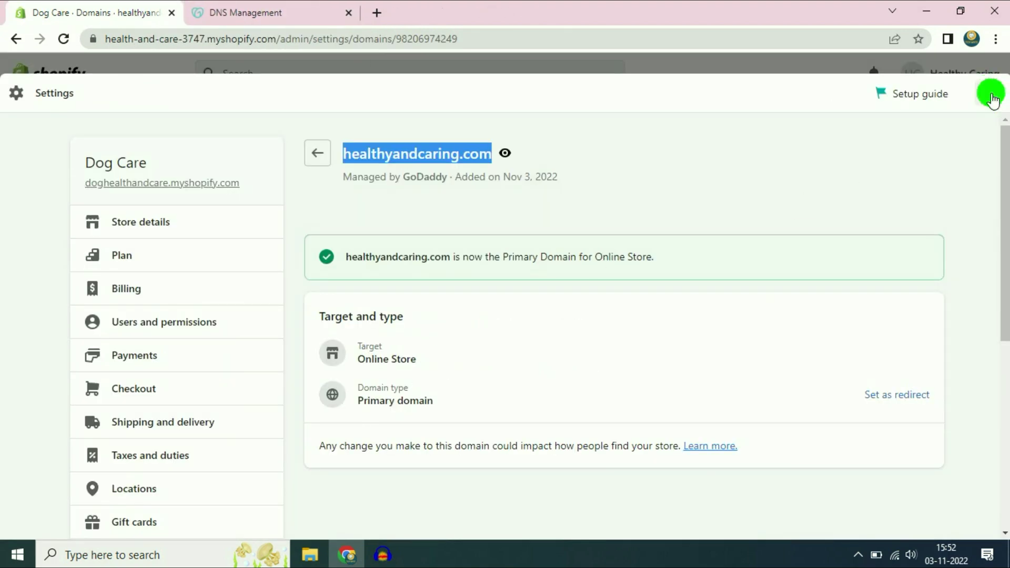
click(63, 300)
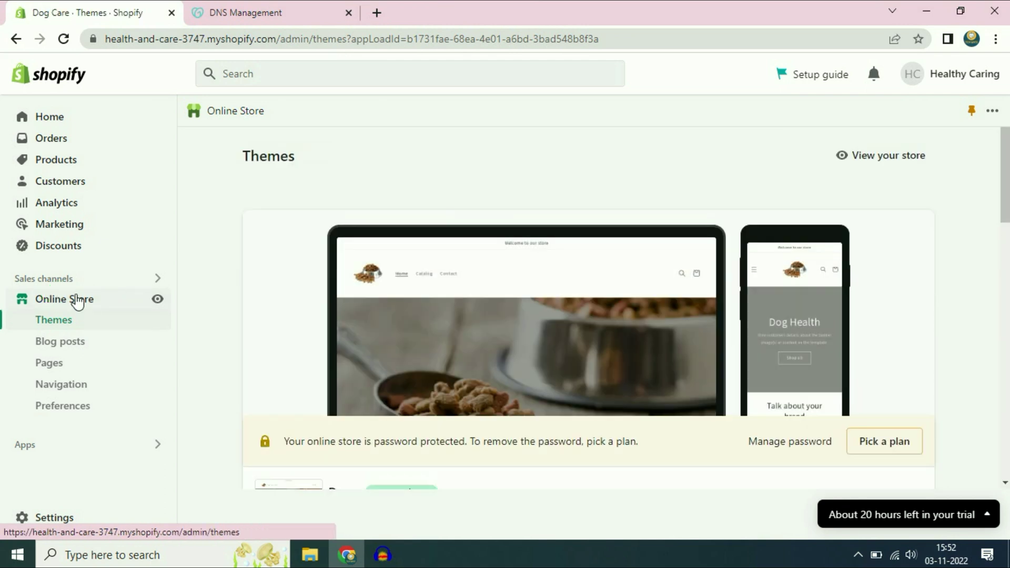
Step: Open the live storefront from Online Store > Themes
click(72, 298)
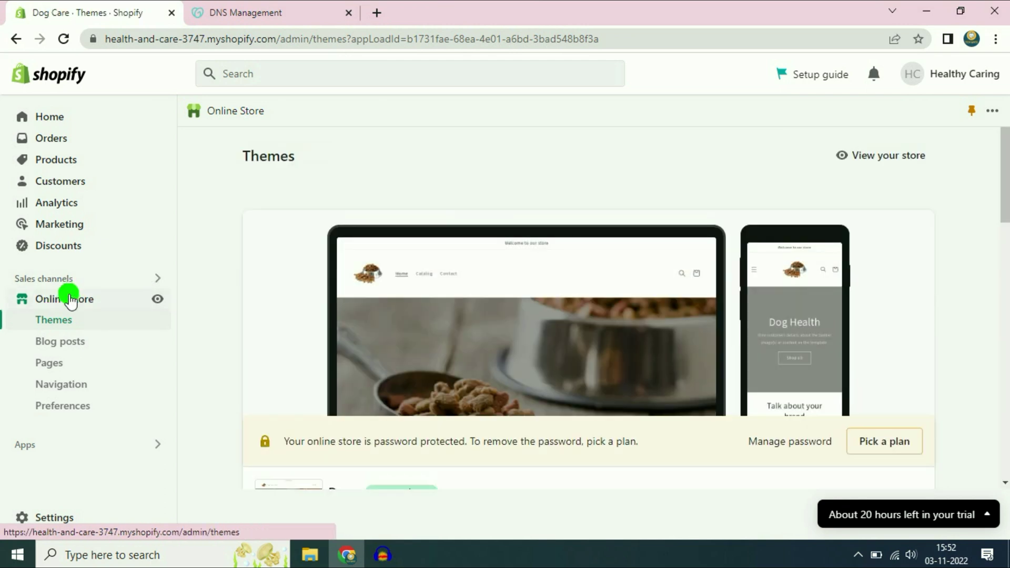
click(883, 157)
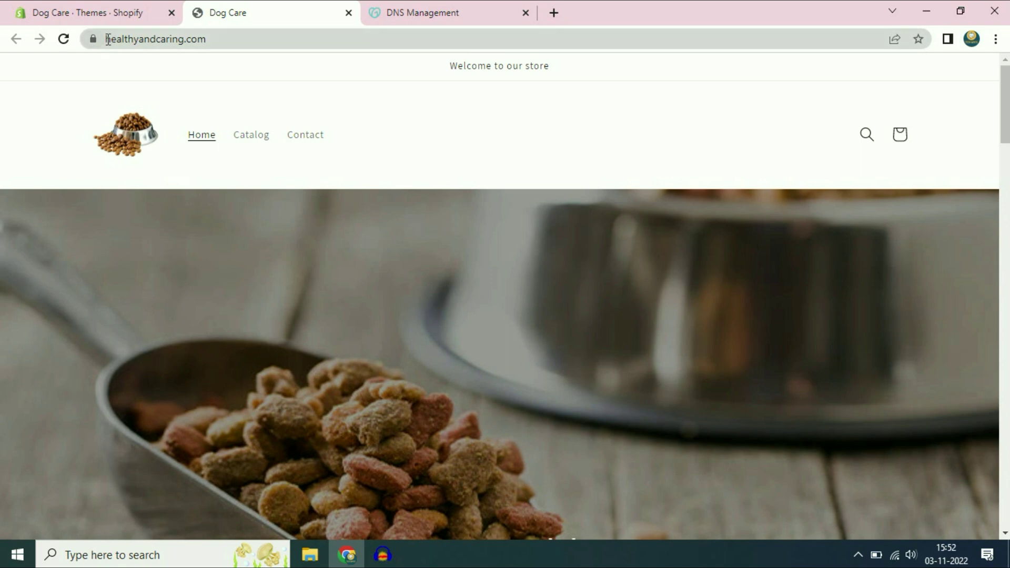
drag(105, 39, 216, 32)
scroll(424, 215, down, 15)
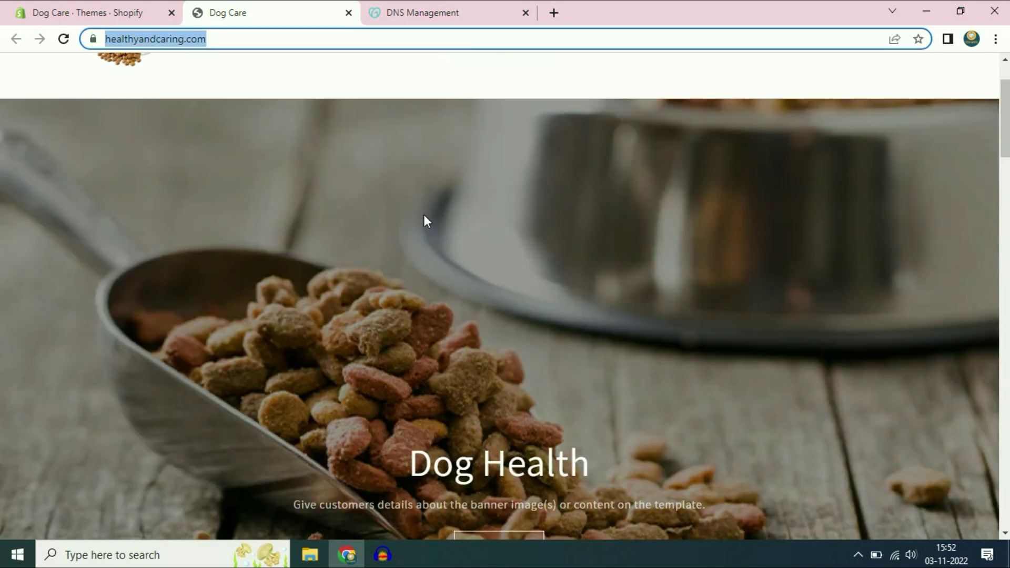
scroll(416, 216, up, 14)
scroll(414, 215, up, 1)
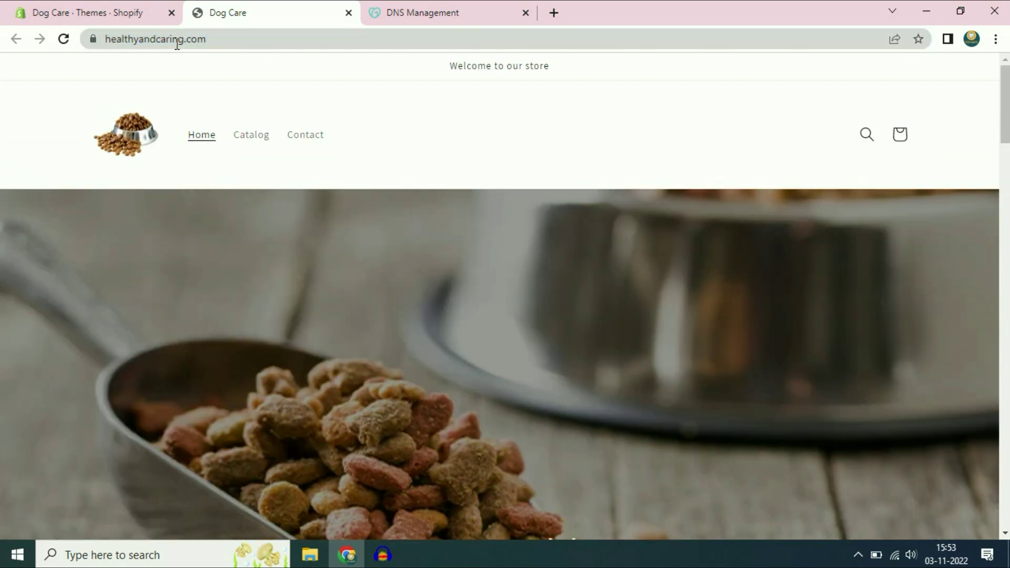
Step: Copy the healthyandcaring.com address, load it in a new tab, and return to Themes
click(170, 40)
double_click(167, 39)
click(162, 39)
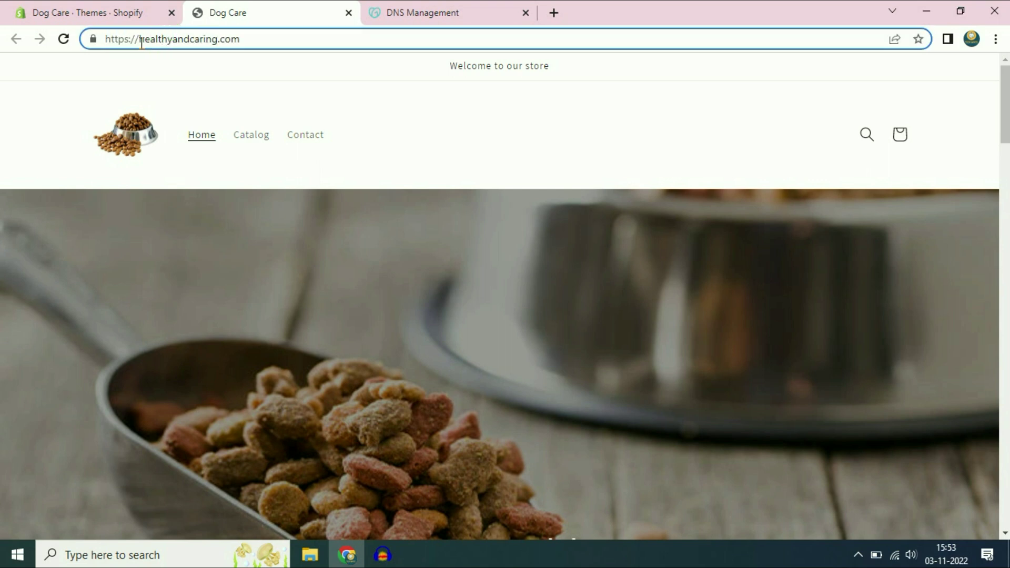
double_click(139, 39)
drag(140, 39, 308, 41)
key(ctrl+c)
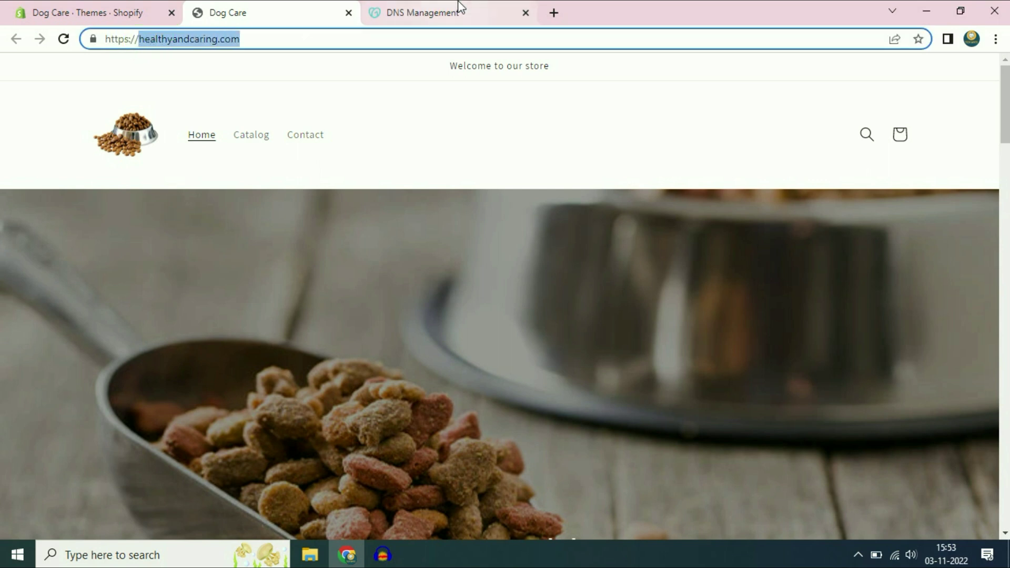
click(552, 13)
key(ctrl+v)
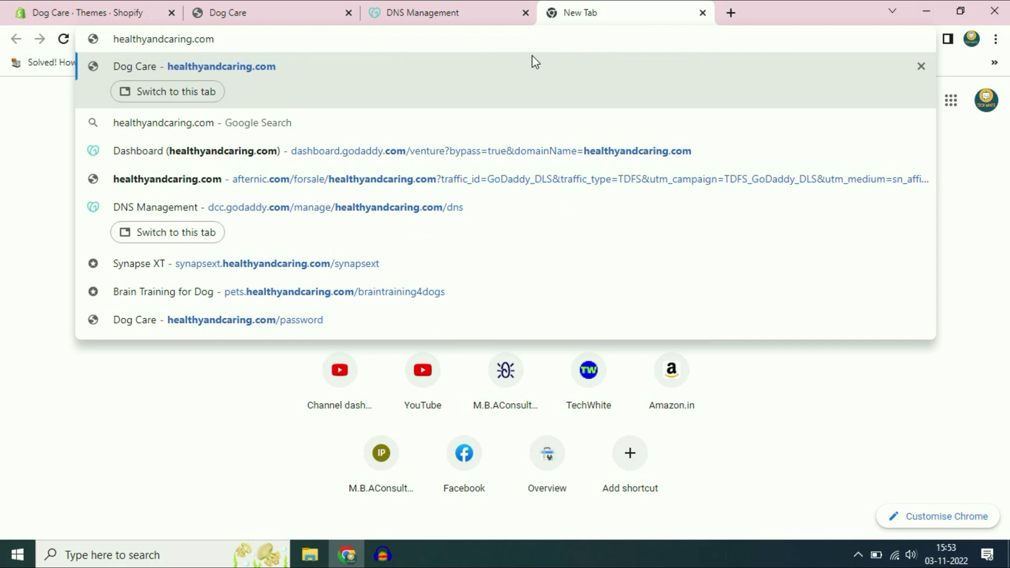
key(Return)
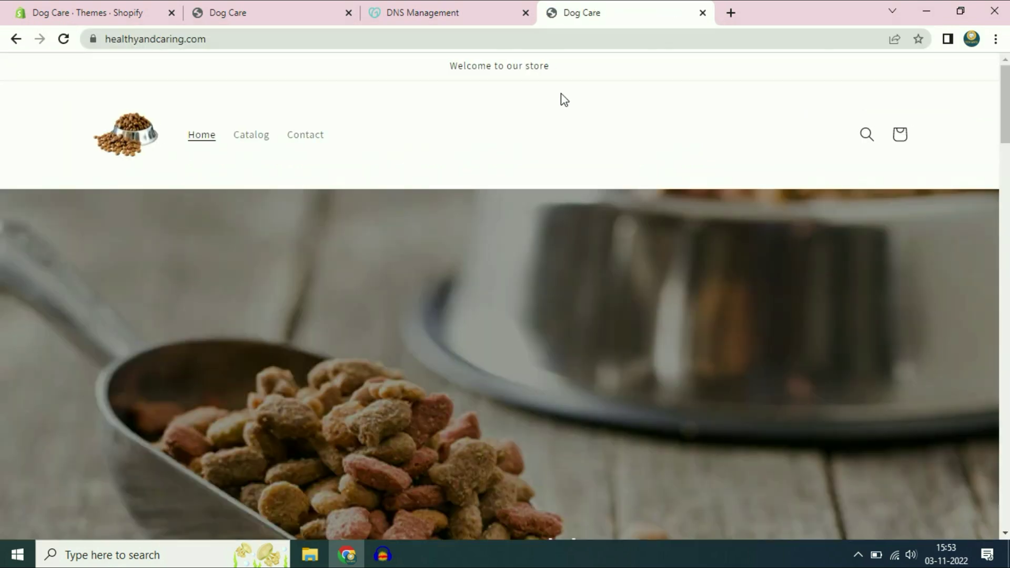
scroll(497, 215, down, 5)
scroll(491, 209, up, 5)
click(84, 11)
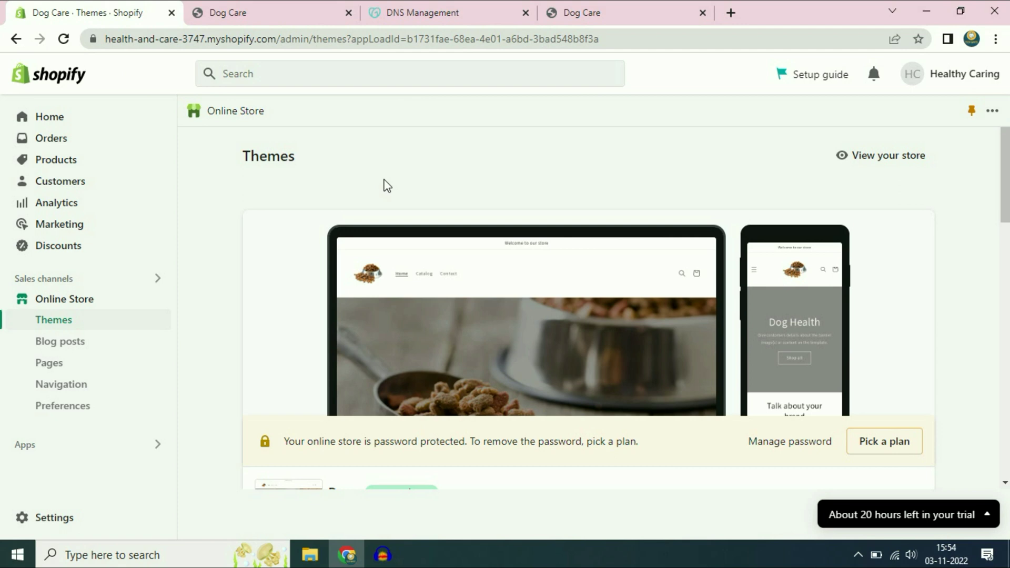
click(67, 526)
scroll(251, 392, down, 8)
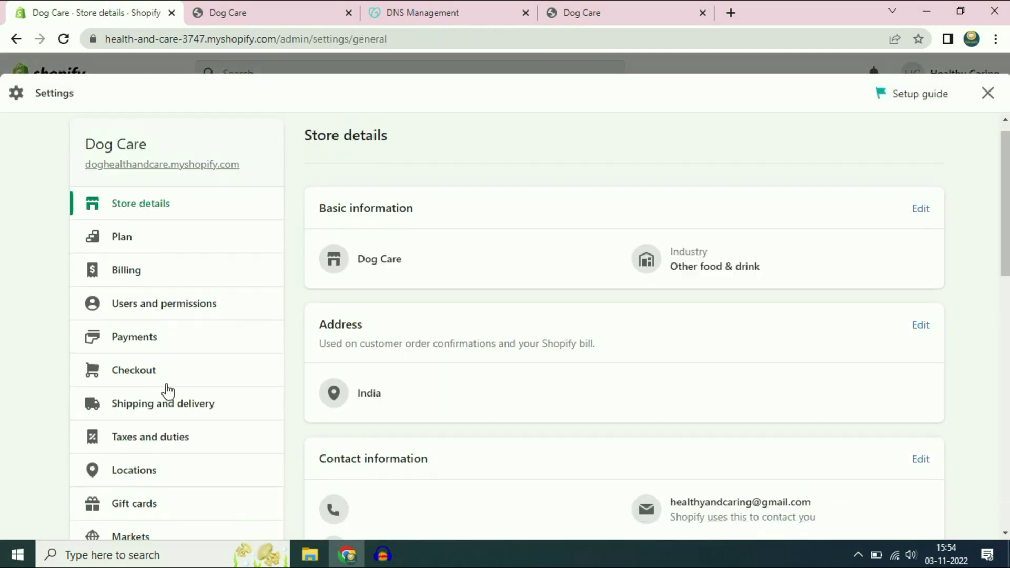
scroll(182, 363, up, 3)
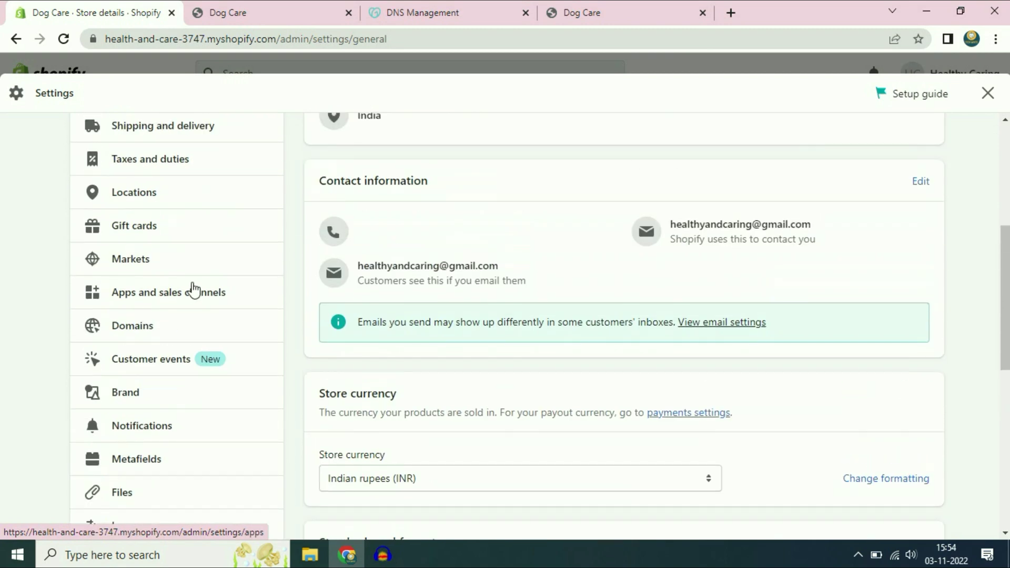
click(140, 327)
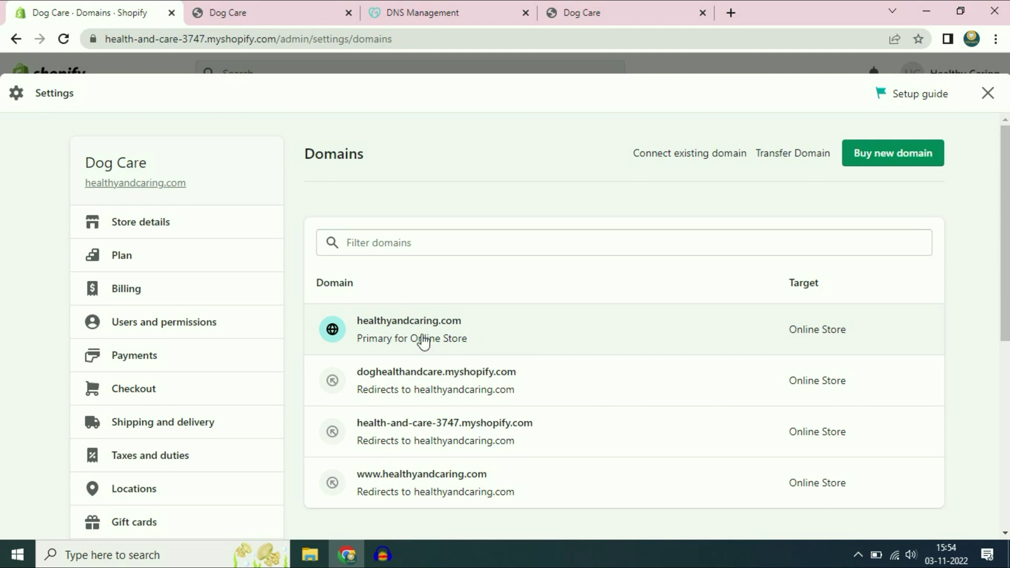
scroll(441, 344, down, 1)
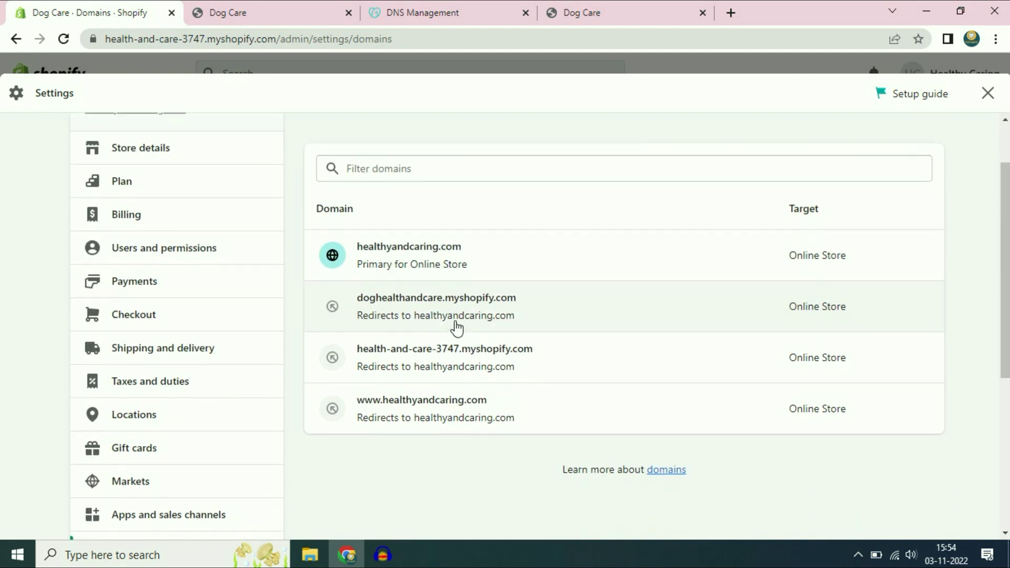
click(422, 272)
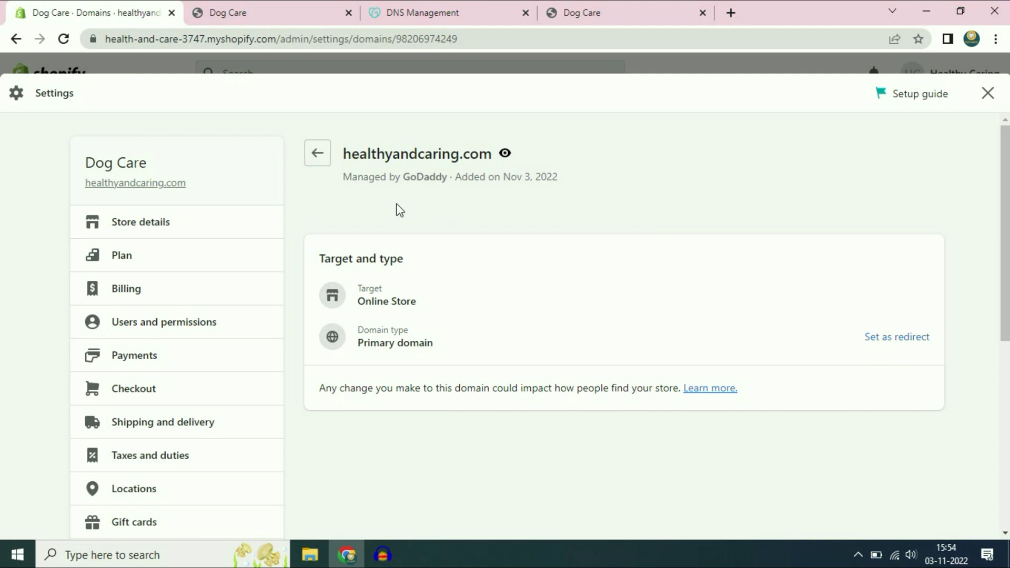
click(318, 153)
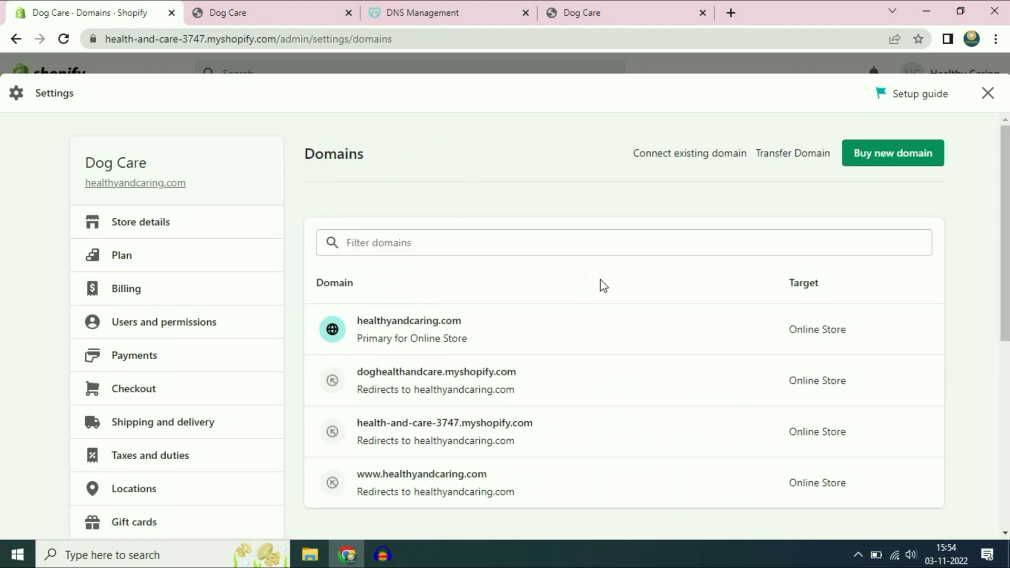
scroll(600, 286, down, 1)
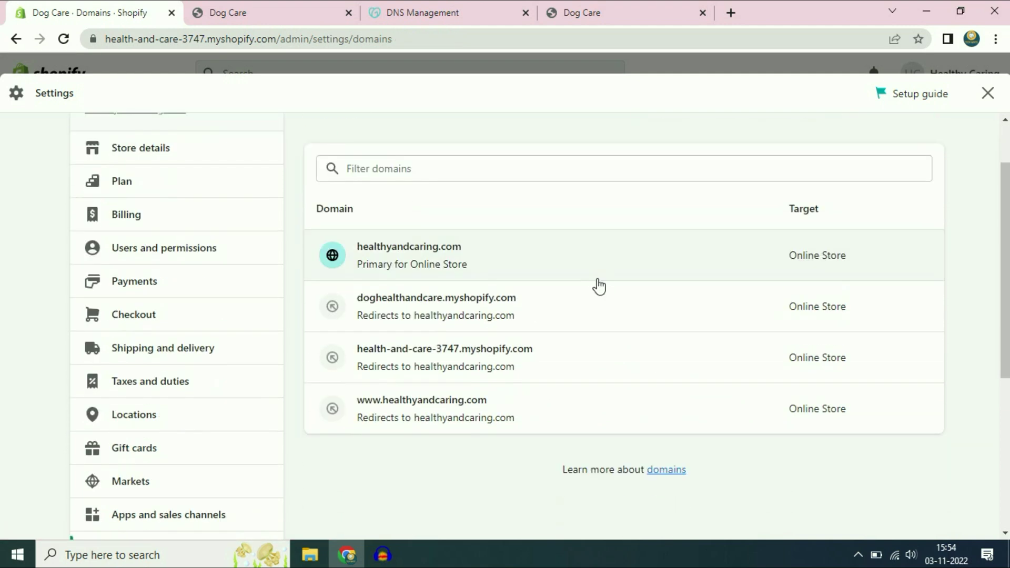
click(457, 415)
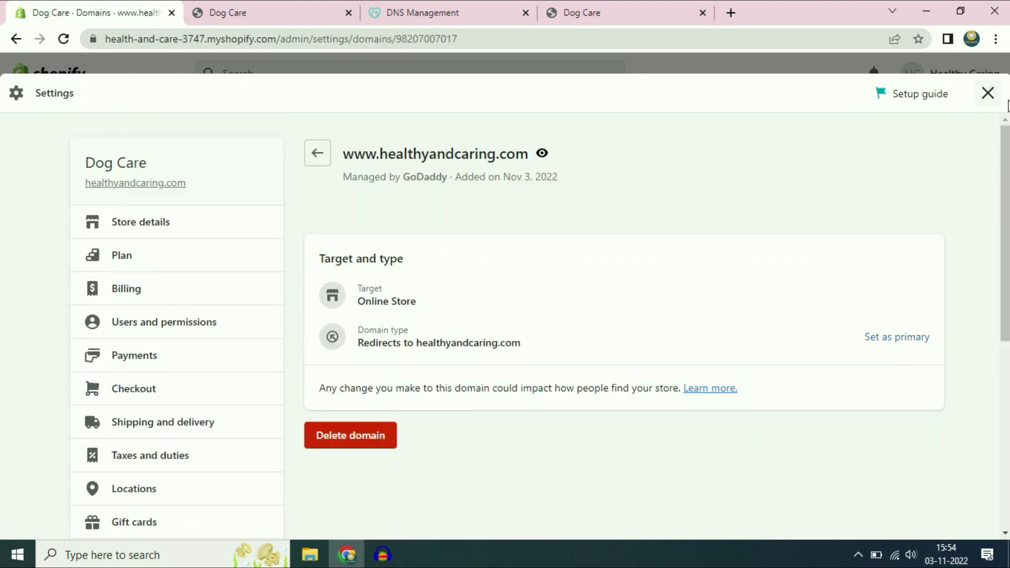
click(988, 92)
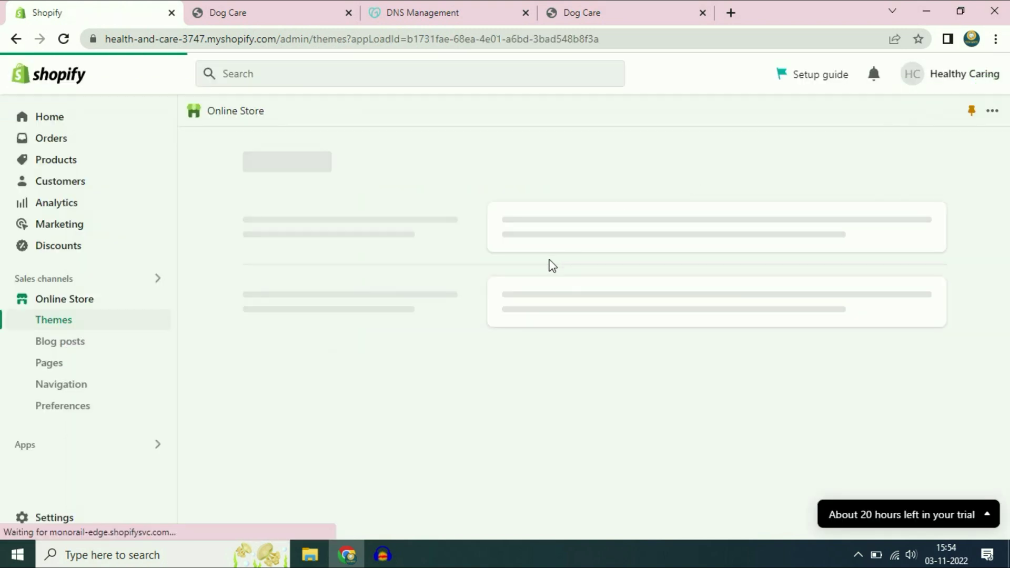